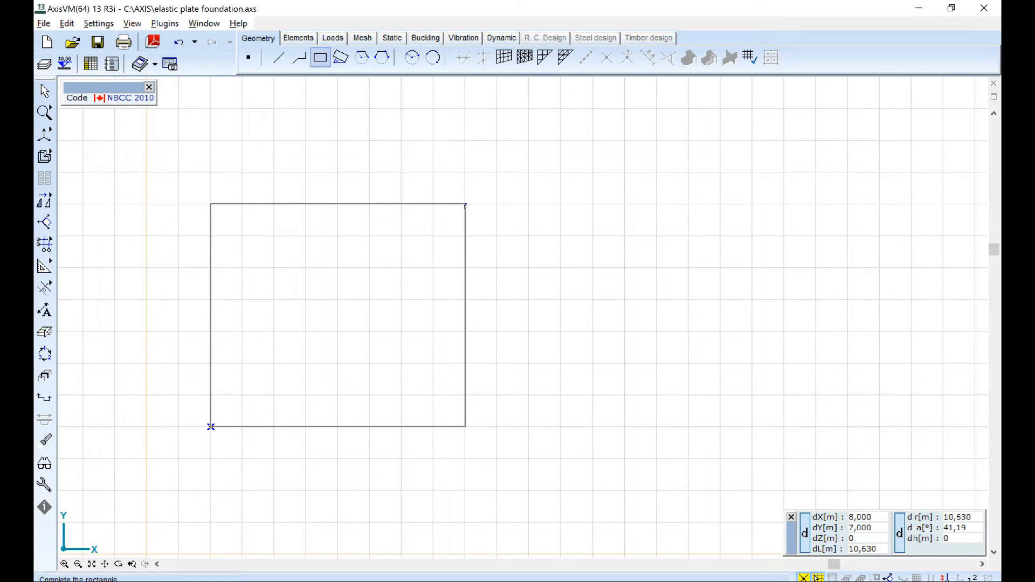
# Complete the rectangular plate outline at 8 m by 6 m.
pyautogui.click(465, 236)
pyautogui.moveTo(157, 281); pyautogui.dragTo(226, 281, button='middle')
pyautogui.scroll(2, 228, 280)
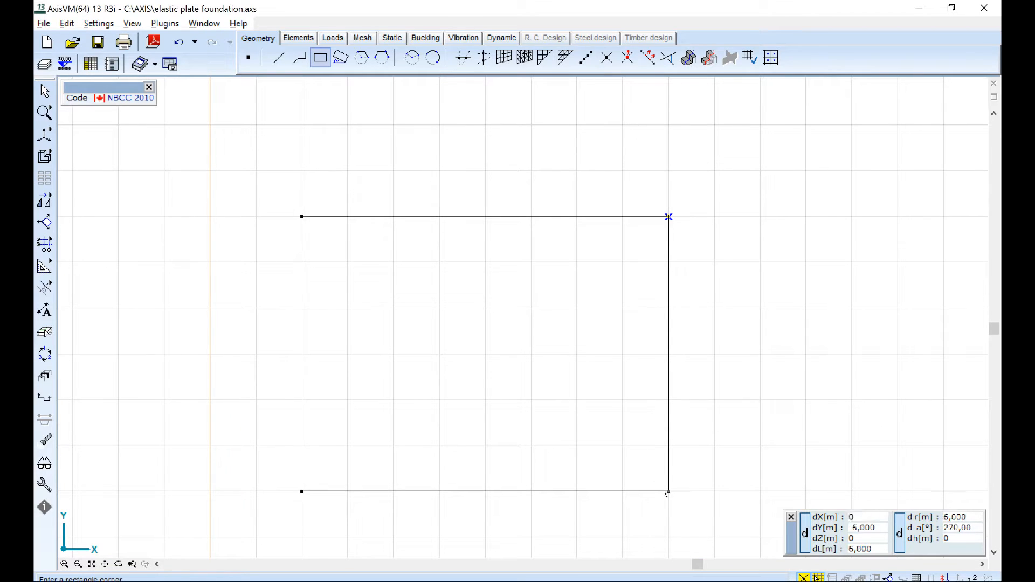
# Draw a 2 m by 2 m rectangle in the outline's lower-right corner and delete its outer corner lines to form a notch.
pyautogui.click(576, 400)
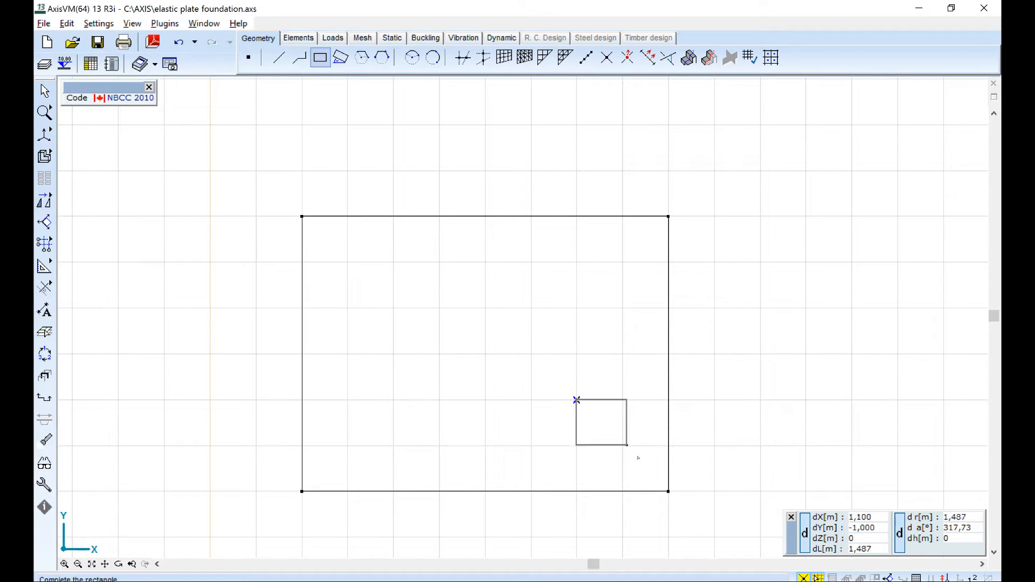
pyautogui.click(669, 492)
pyautogui.press('Escape')
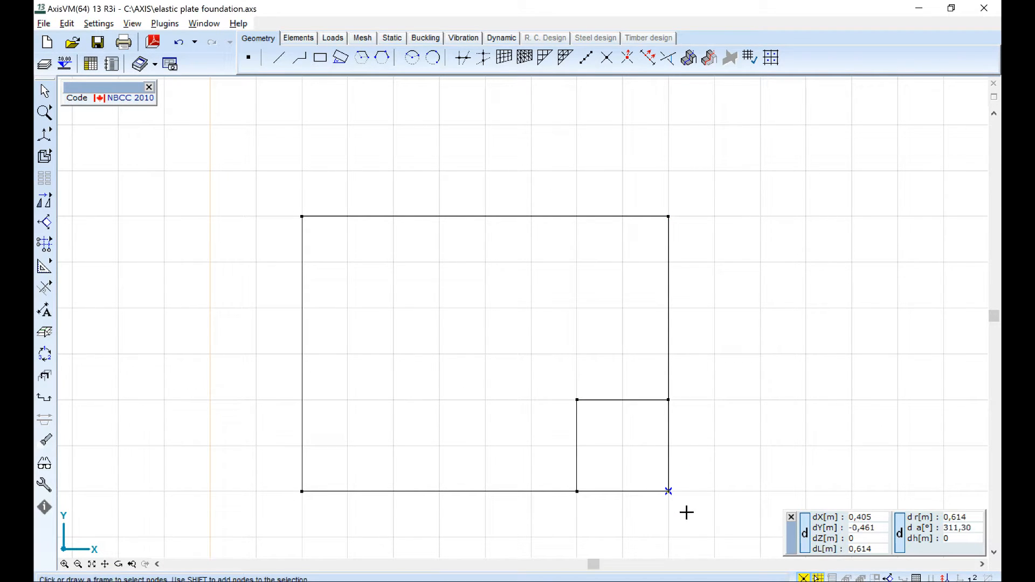
pyautogui.press('Delete')
pyautogui.click(625, 447)
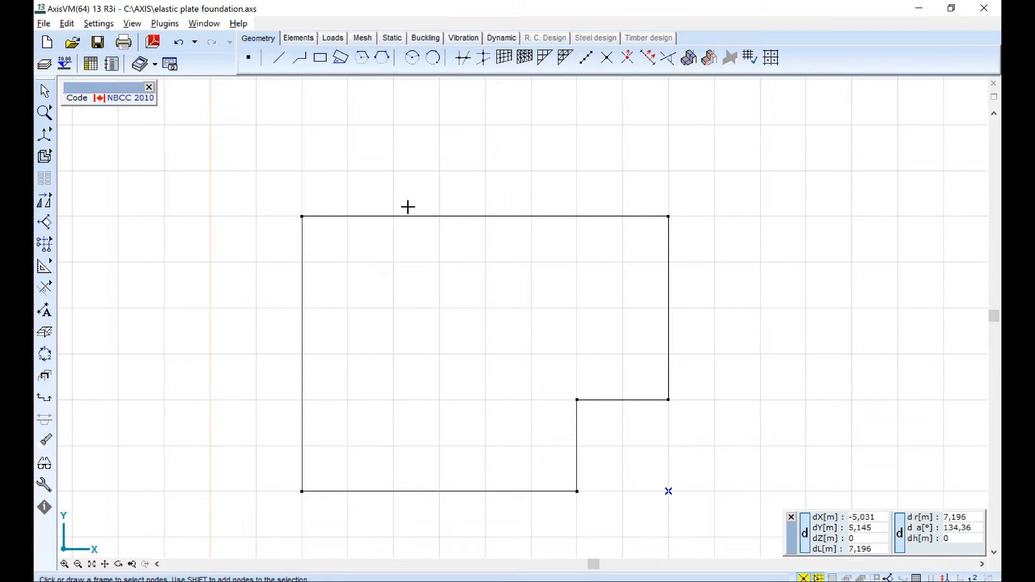
# Define a domain of type Plate with a thickness of 200 mm on the whole notched outline.
pyautogui.click(296, 39)
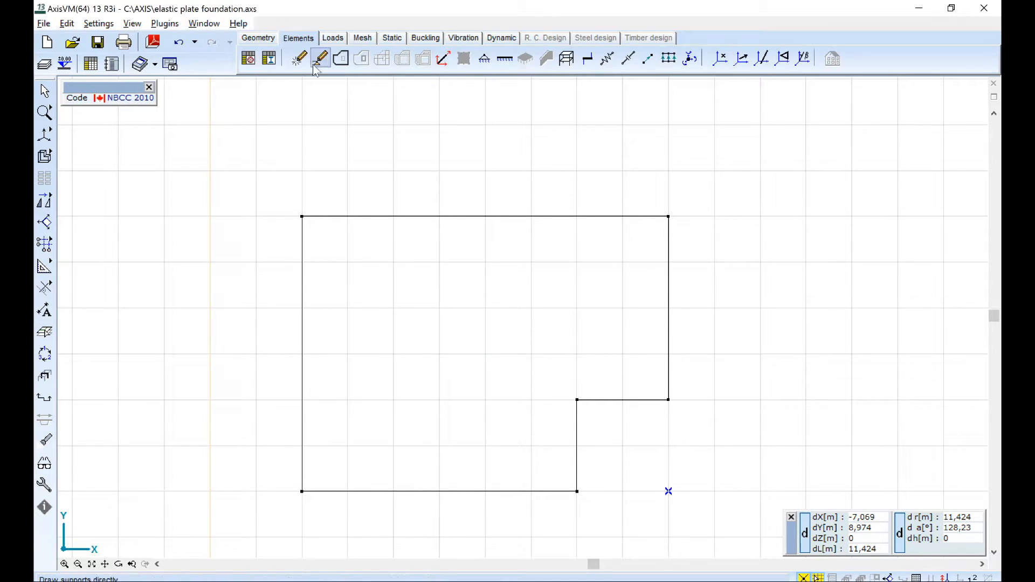
pyautogui.click(340, 58)
pyautogui.moveTo(213, 158); pyautogui.dragTo(726, 531)
pyautogui.press('Return')
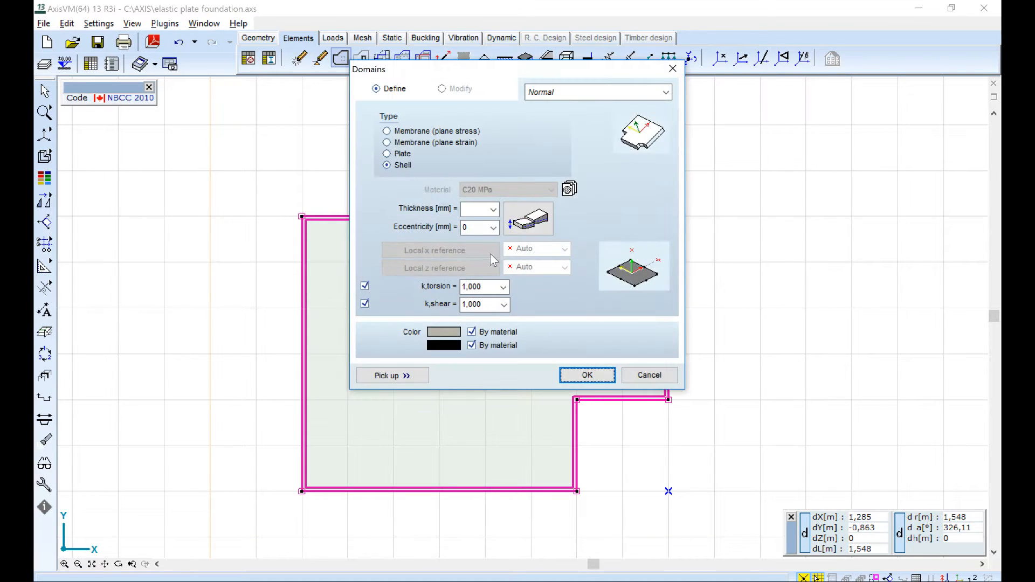
pyautogui.click(387, 154)
pyautogui.click(477, 212)
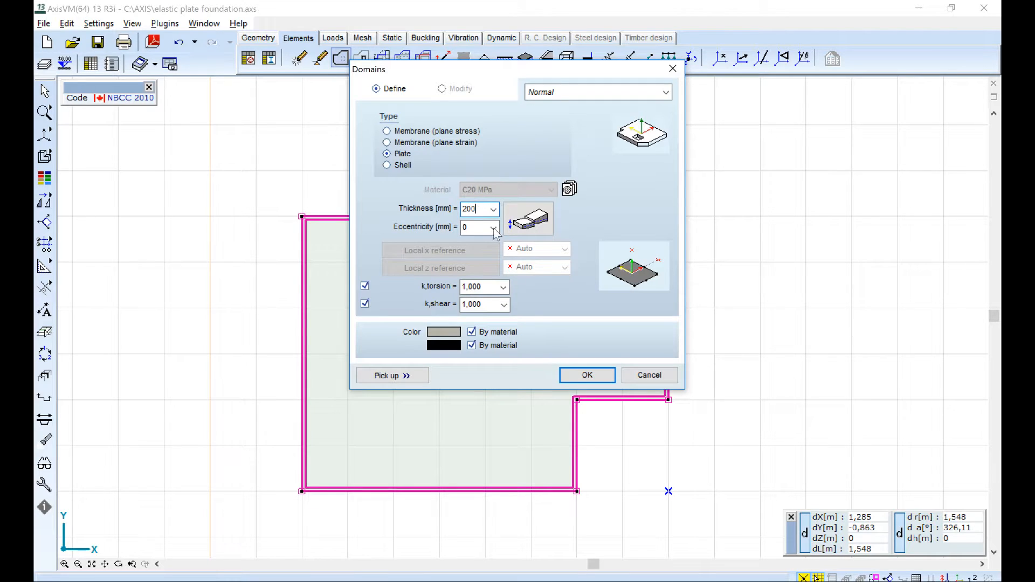
pyautogui.click(588, 375)
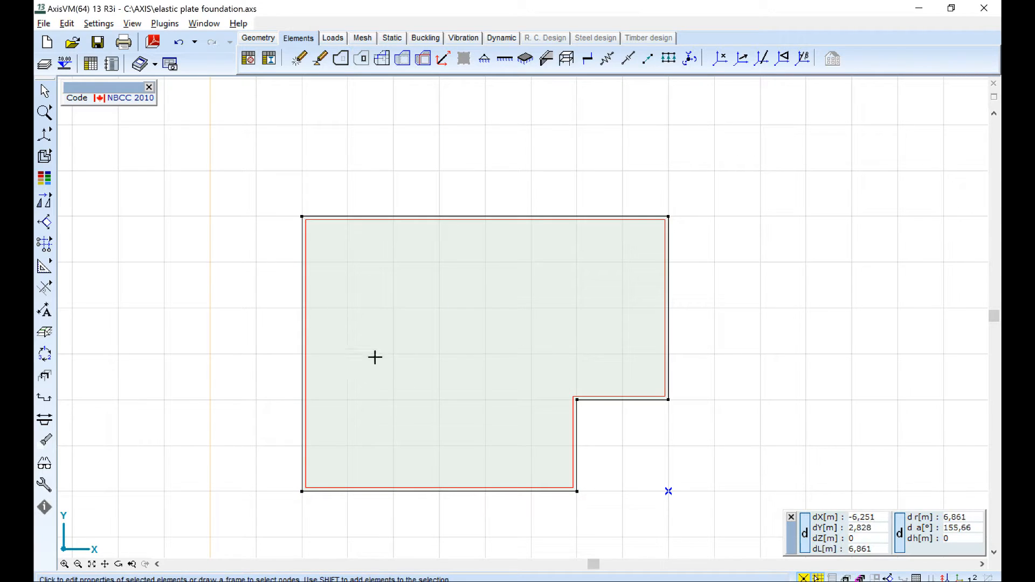
# Examine the plate in a rotated, rendered 3D display and return to the wireframe X-Y plan view.
pyautogui.keyDown('alt'); pyautogui.moveTo(491, 415); pyautogui.dragTo(367, 345, button='middle'); pyautogui.keyUp('alt')
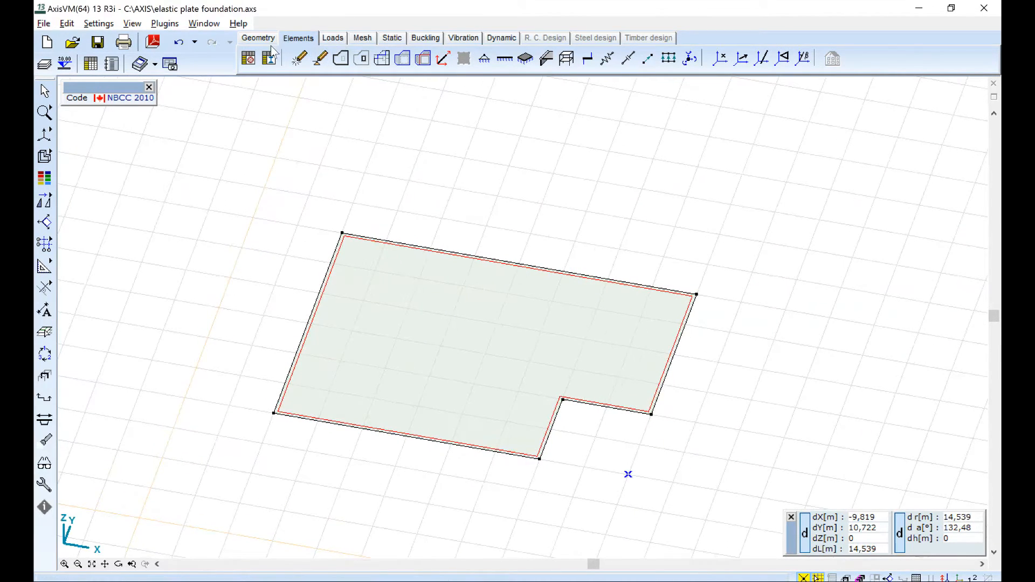
pyautogui.click(40, 135)
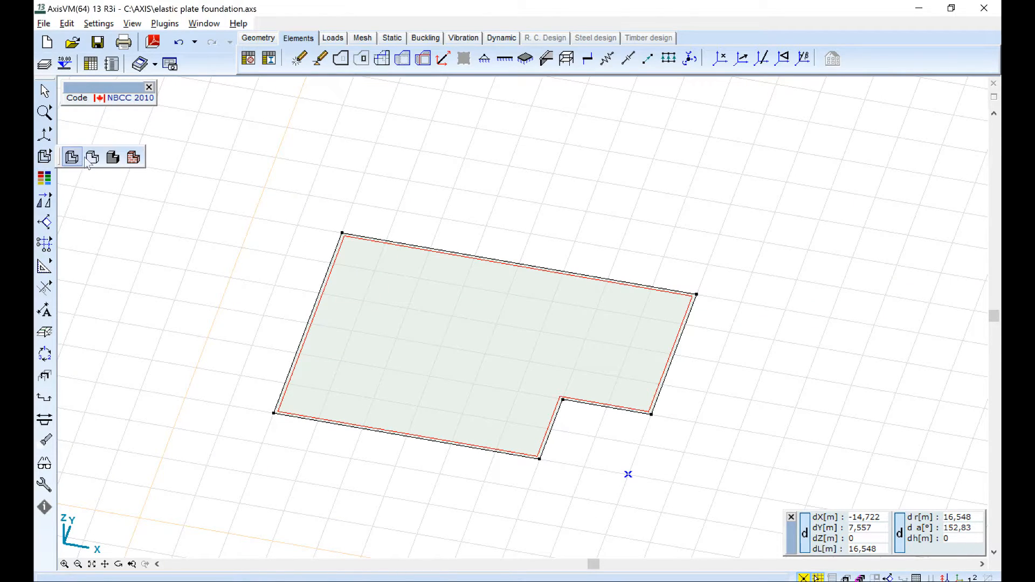
pyautogui.click(108, 156)
pyautogui.keyDown('alt'); pyautogui.moveTo(627, 390); pyautogui.dragTo(578, 399, button='middle'); pyautogui.keyUp('alt')
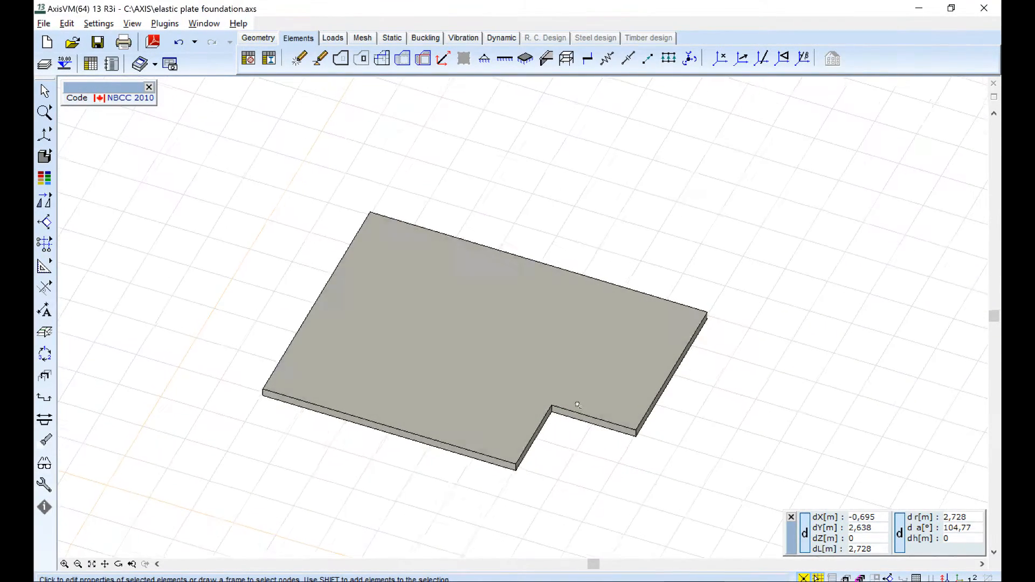
pyautogui.moveTo(44, 155)
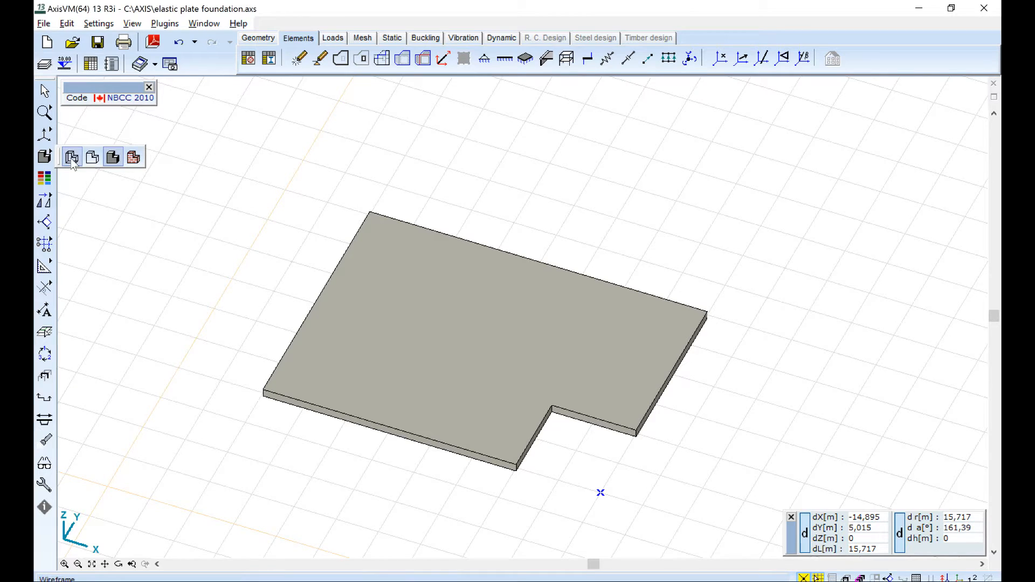
pyautogui.click(71, 161)
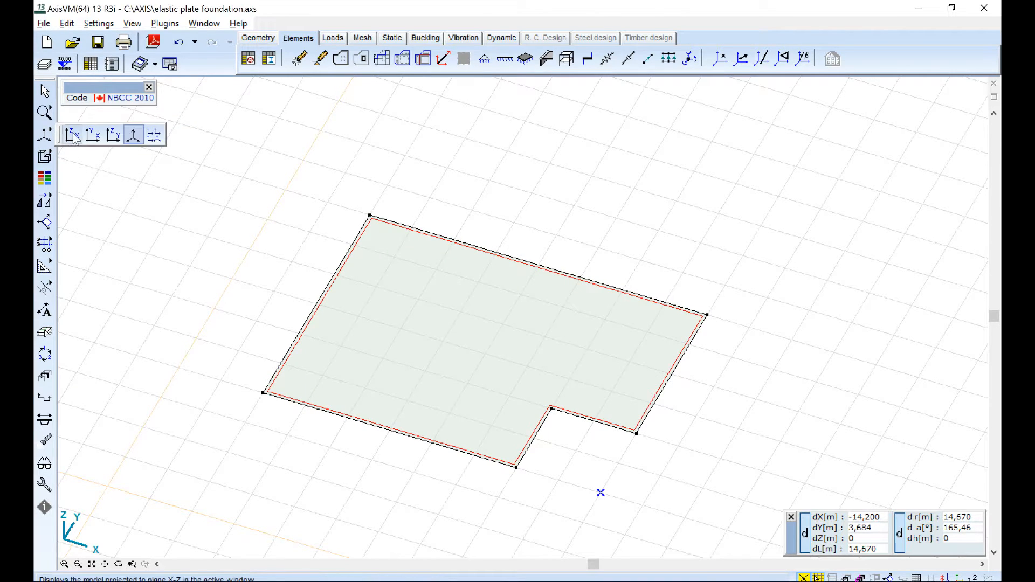
pyautogui.click(72, 138)
pyautogui.click(97, 135)
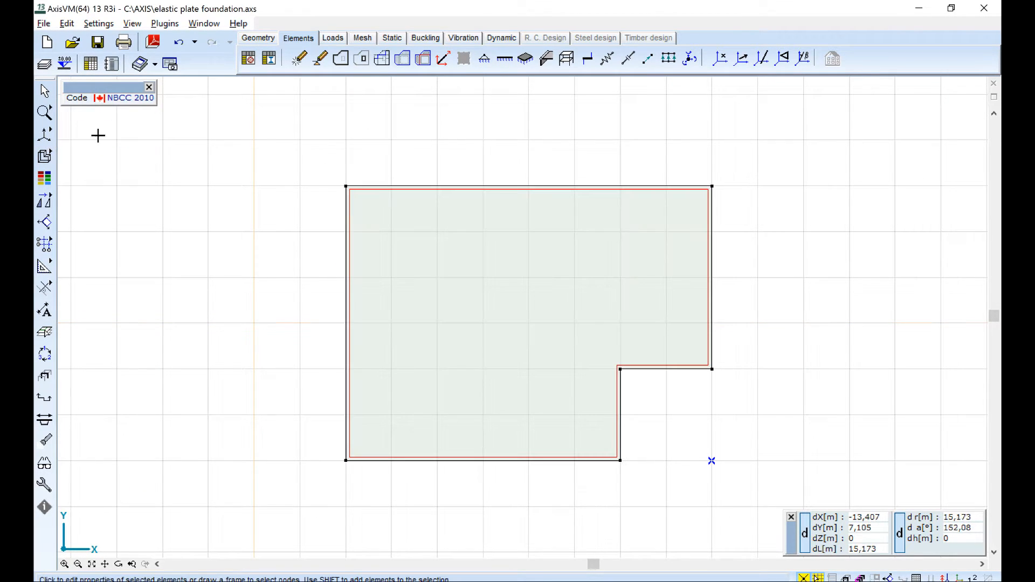
# Place four nodes inside the plate, at (1, 5), (3, 5), (3, 2) and (1, 1) m from its lower-left corner.
pyautogui.click(258, 37)
pyautogui.click(248, 58)
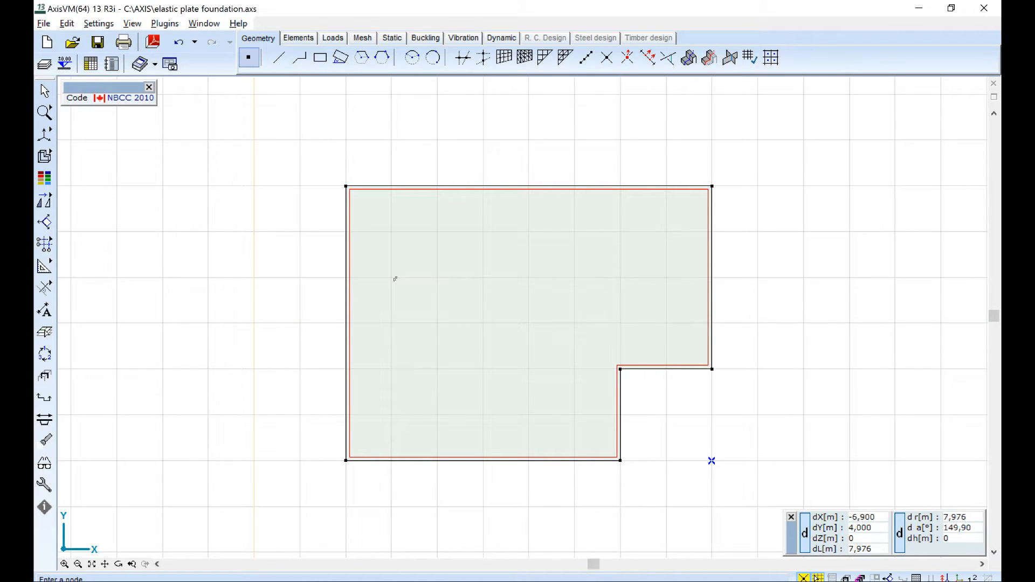
pyautogui.click(392, 233)
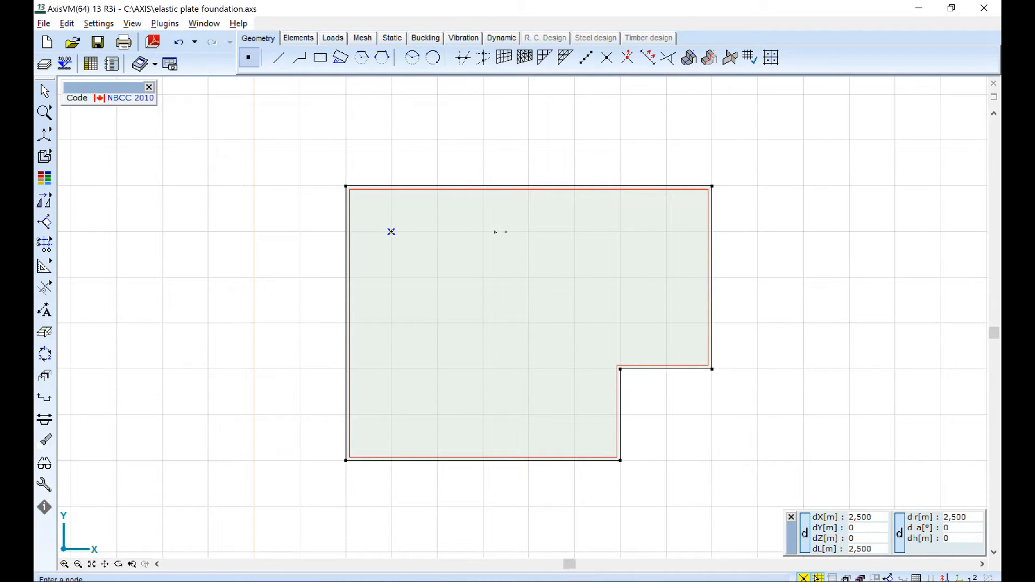
pyautogui.click(484, 232)
pyautogui.click(483, 369)
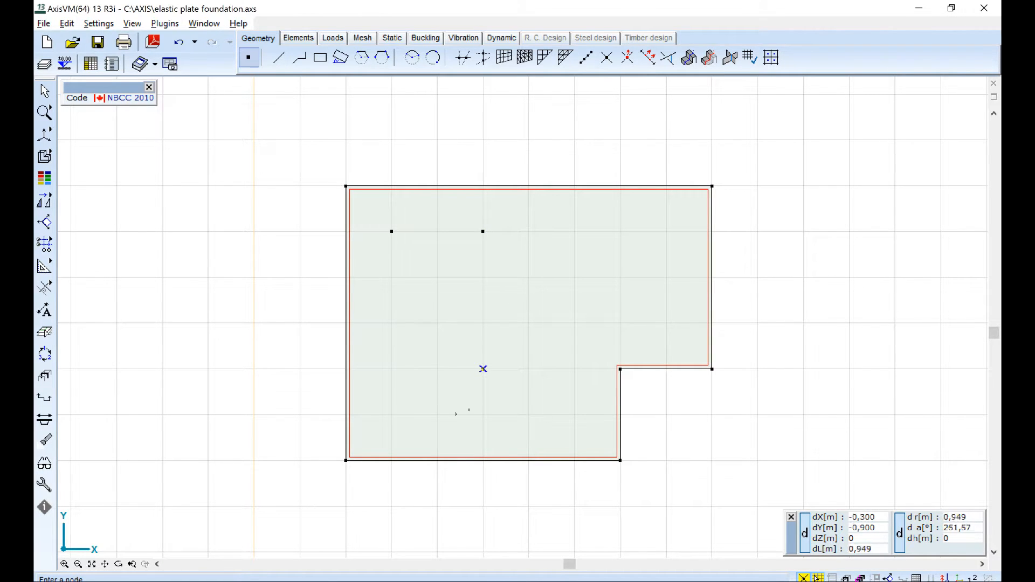
pyautogui.click(392, 416)
pyautogui.press('Escape')
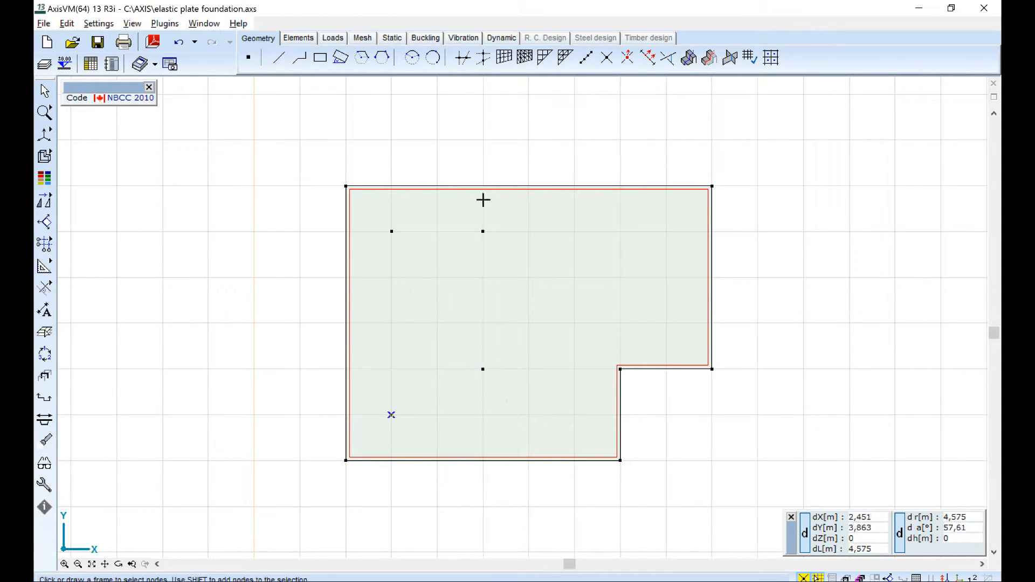
# Define a surface support on the plate domain with a vertical stiffness Rz of 20000 kN/m/m².
pyautogui.click(298, 38)
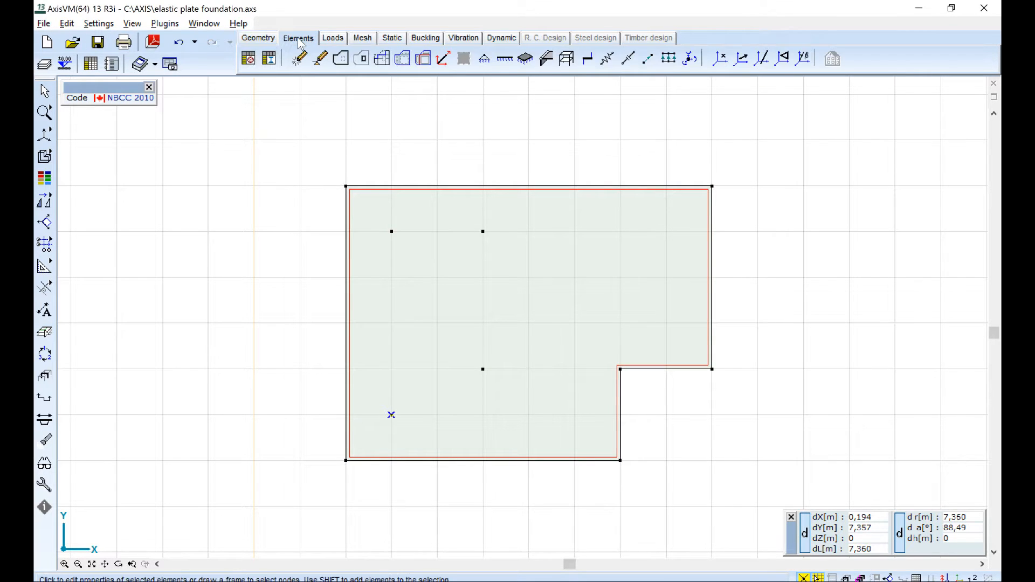
pyautogui.click(526, 60)
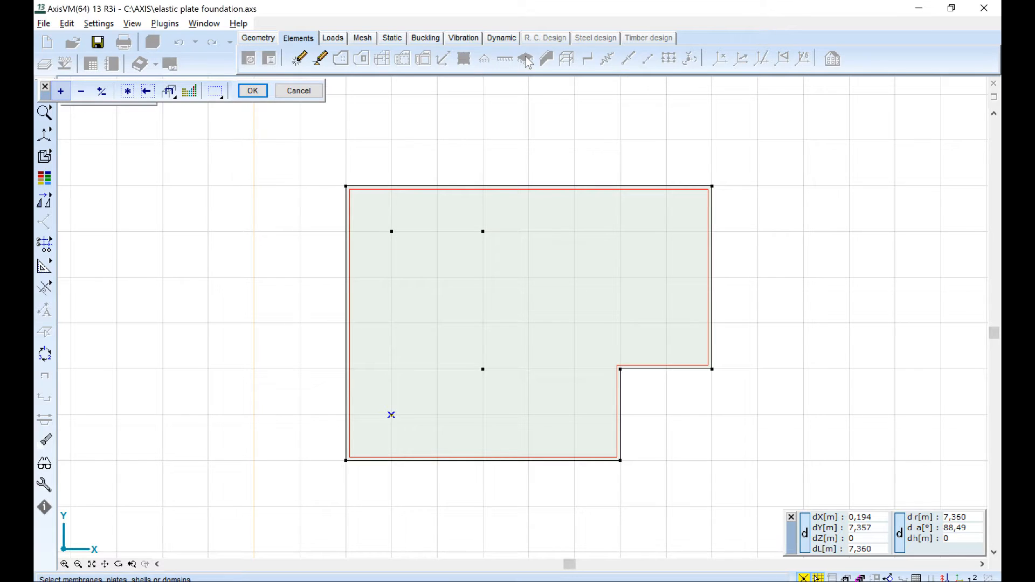
pyautogui.click(647, 370)
pyautogui.press('Return')
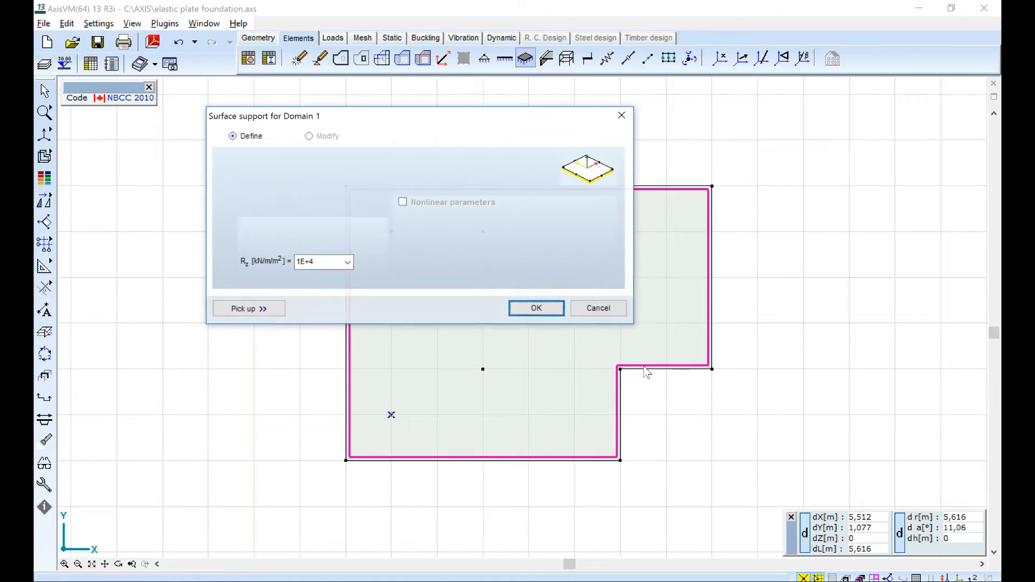
pyautogui.click(332, 265)
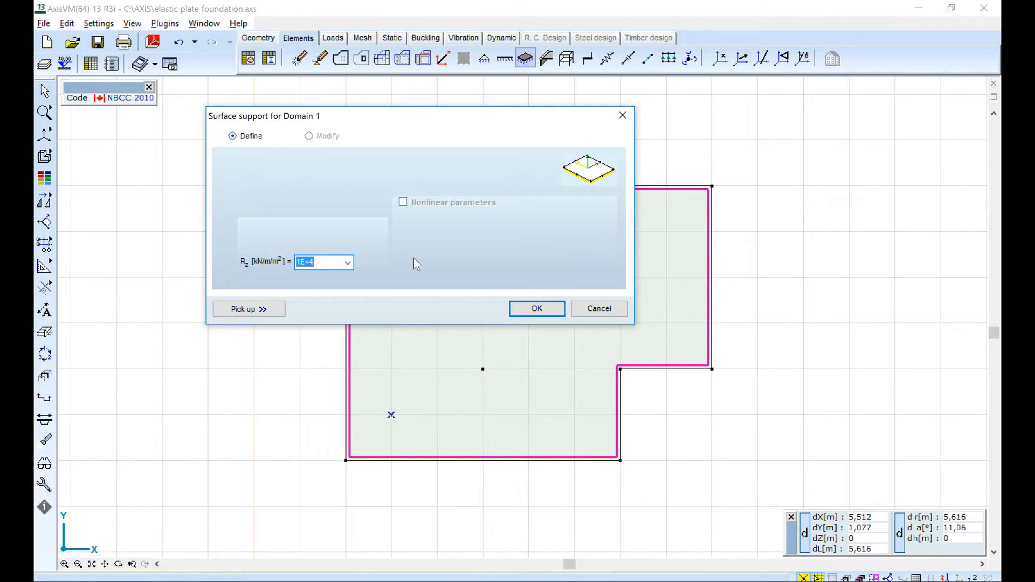
pyautogui.write('20000')
pyautogui.click(536, 308)
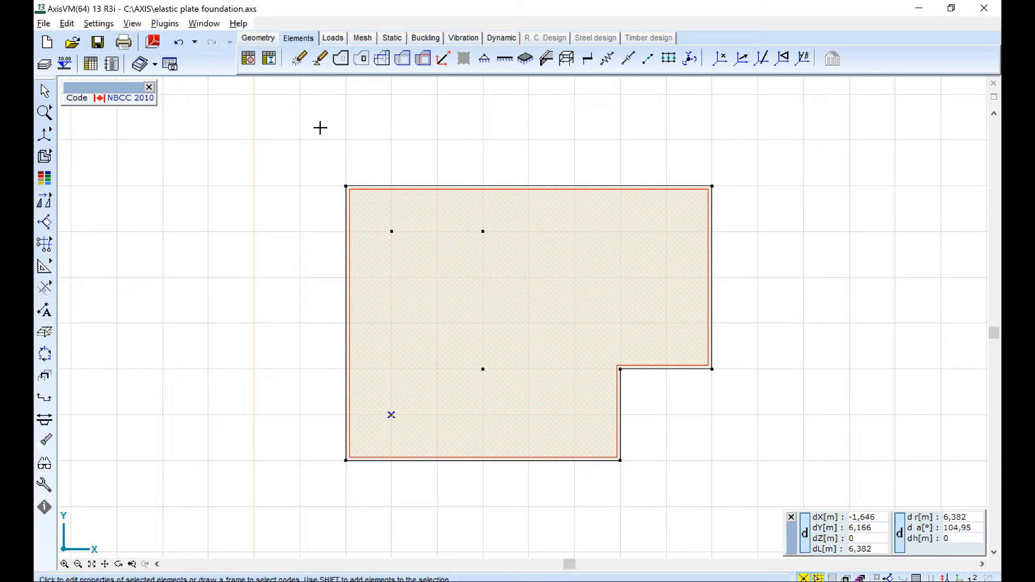
# Review the load groups and load cases, including the settings of the snow load case SL.
pyautogui.click(335, 40)
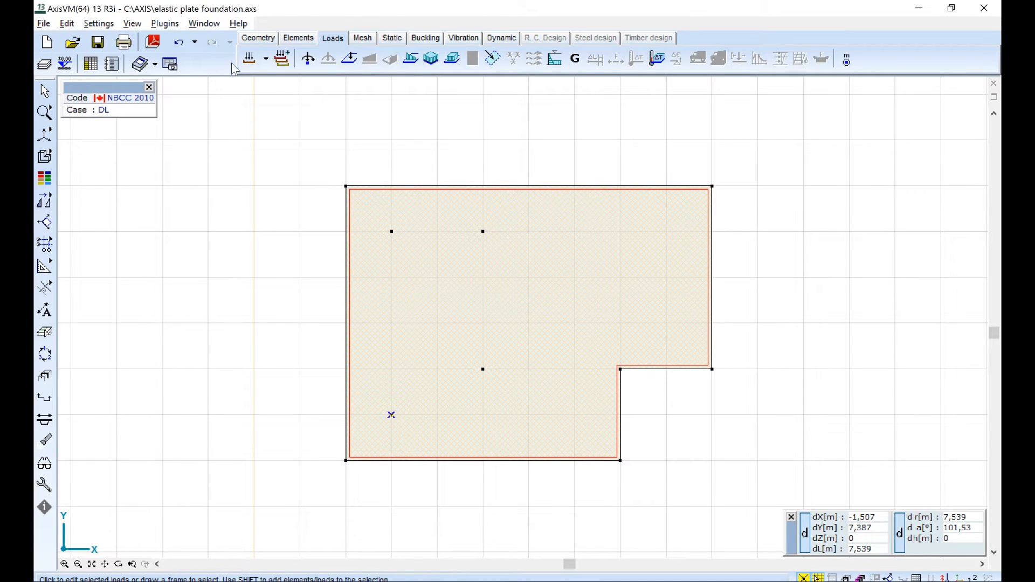
pyautogui.click(248, 59)
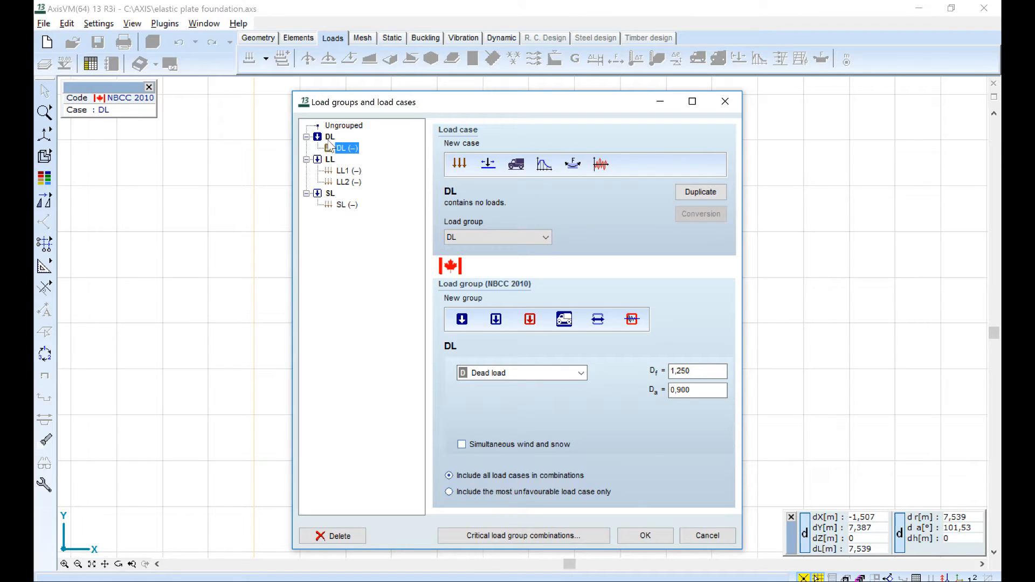
pyautogui.click(346, 205)
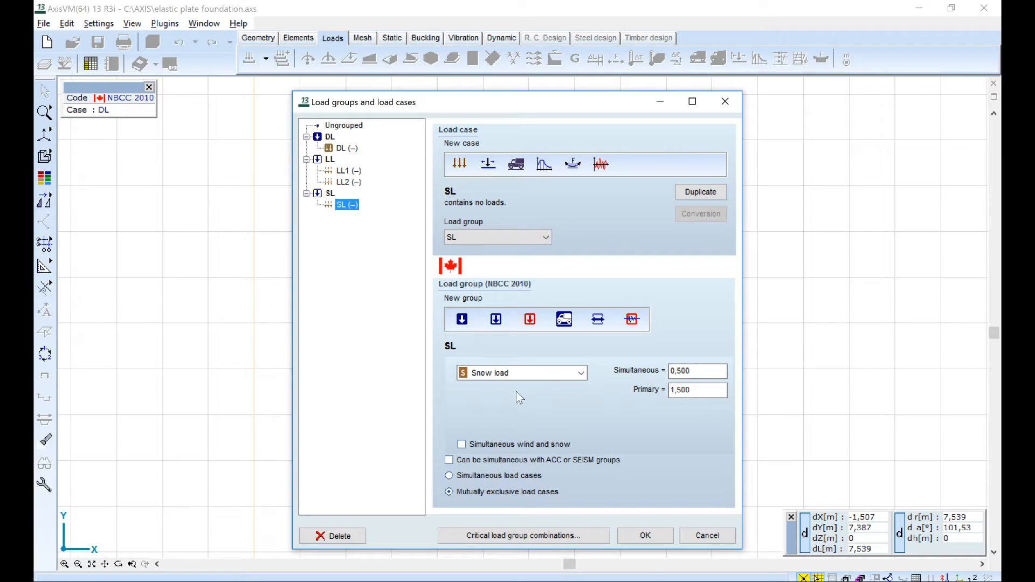
pyautogui.click(646, 535)
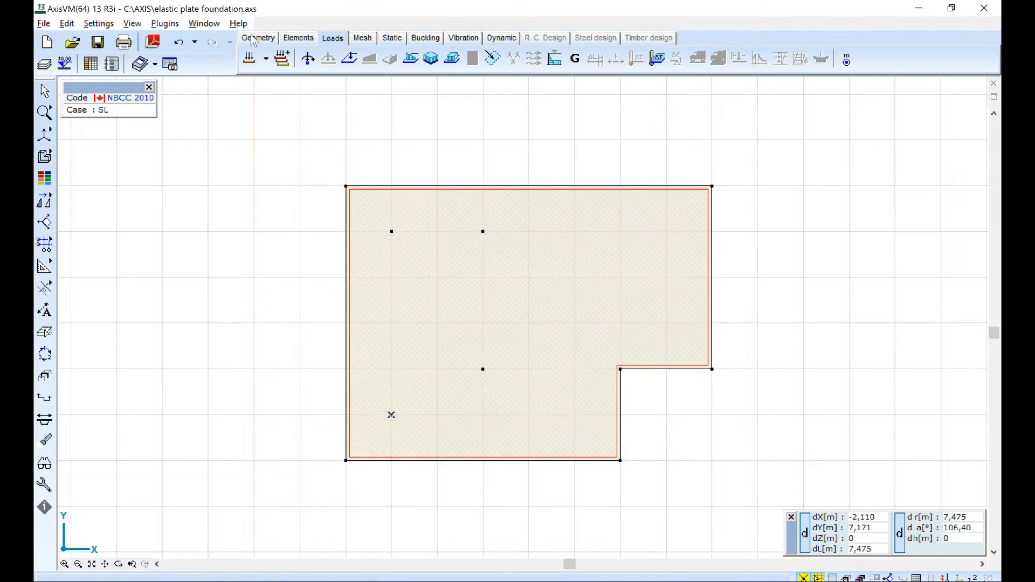
# Make DL the active load case and apply a nodal load of Fz = -40 kN to the four inner nodes.
pyautogui.click(266, 60)
pyautogui.click(263, 75)
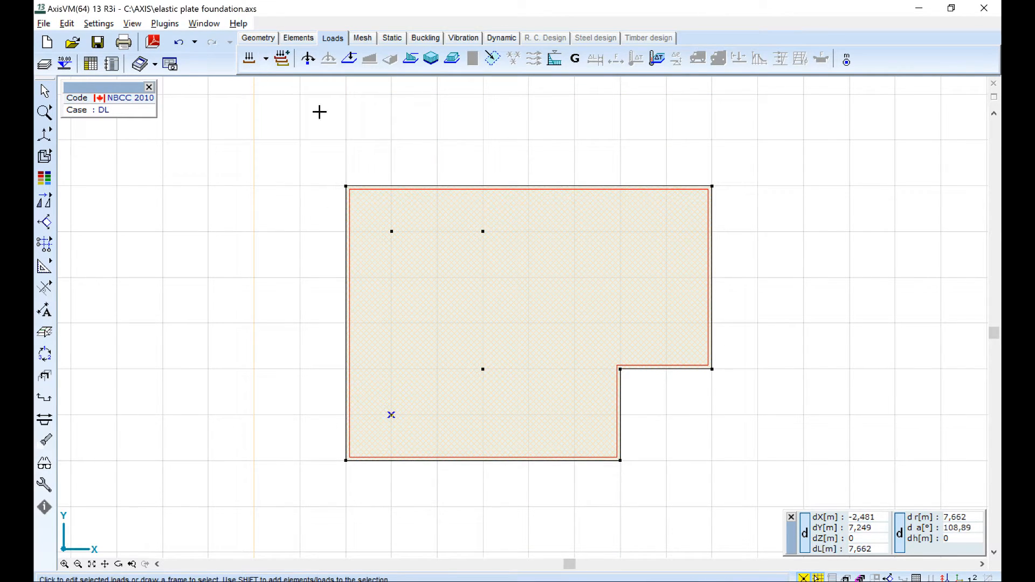
pyautogui.click(309, 58)
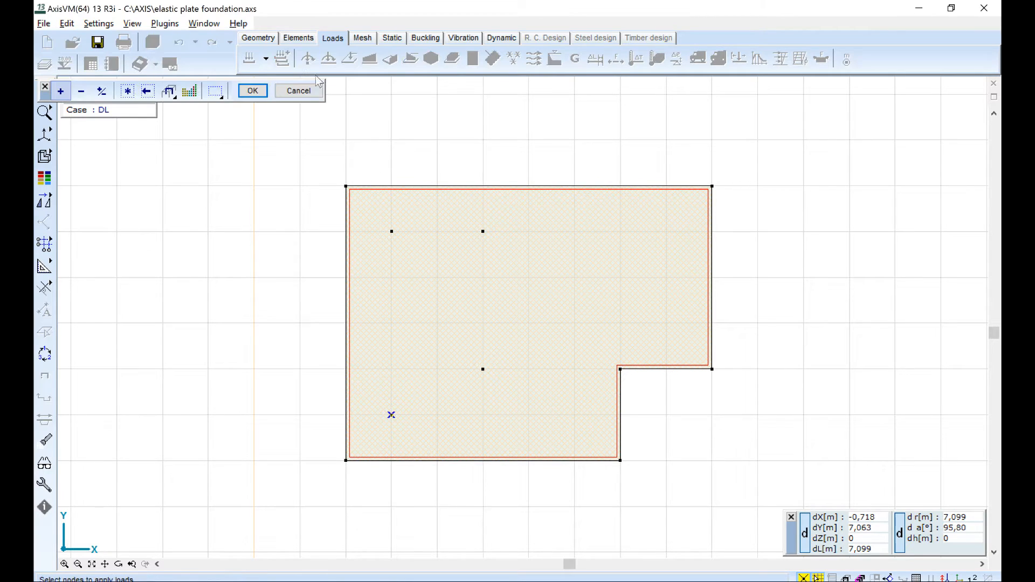
pyautogui.moveTo(378, 222); pyautogui.dragTo(493, 433)
pyautogui.press('Return')
pyautogui.click(455, 374)
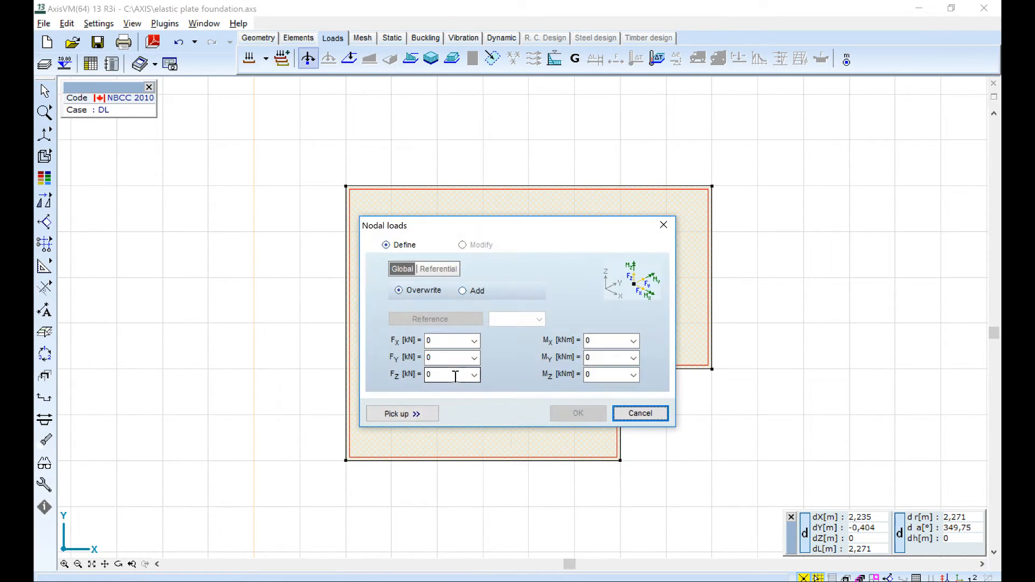
pyautogui.write('-40')
pyautogui.press('Return')
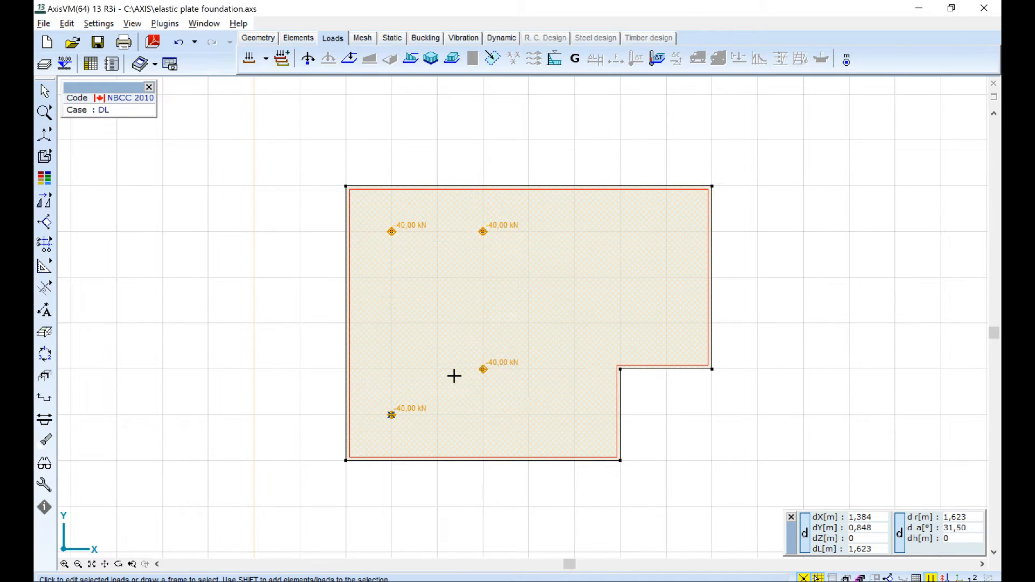
# Apply self weight to the plate domain in load case DL.
pyautogui.moveTo(739, 393); pyautogui.dragTo(670, 318)
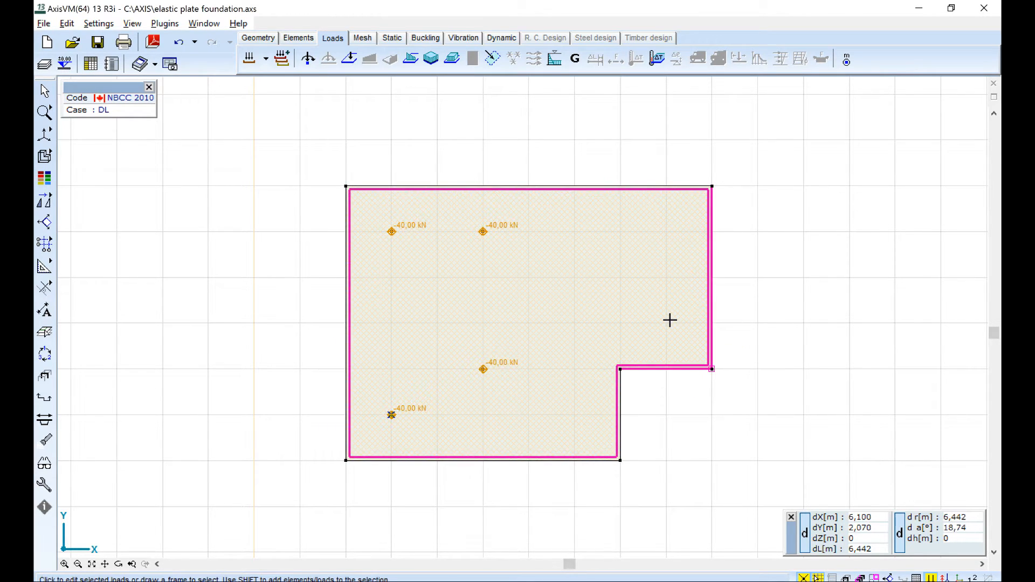
pyautogui.click(575, 59)
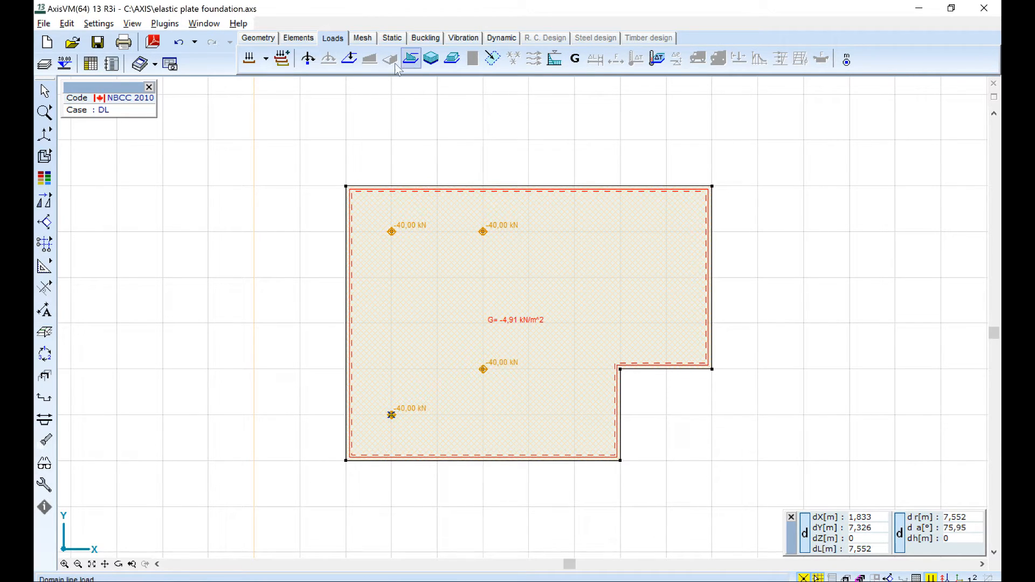
# Apply a domain line load of pZ1 = pZ2 = -50 kN/m along a three-segment polyline around the plate's notch, from edge to edge.
pyautogui.click(411, 59)
pyautogui.moveTo(690, 318); pyautogui.dragTo(625, 347, button='middle')
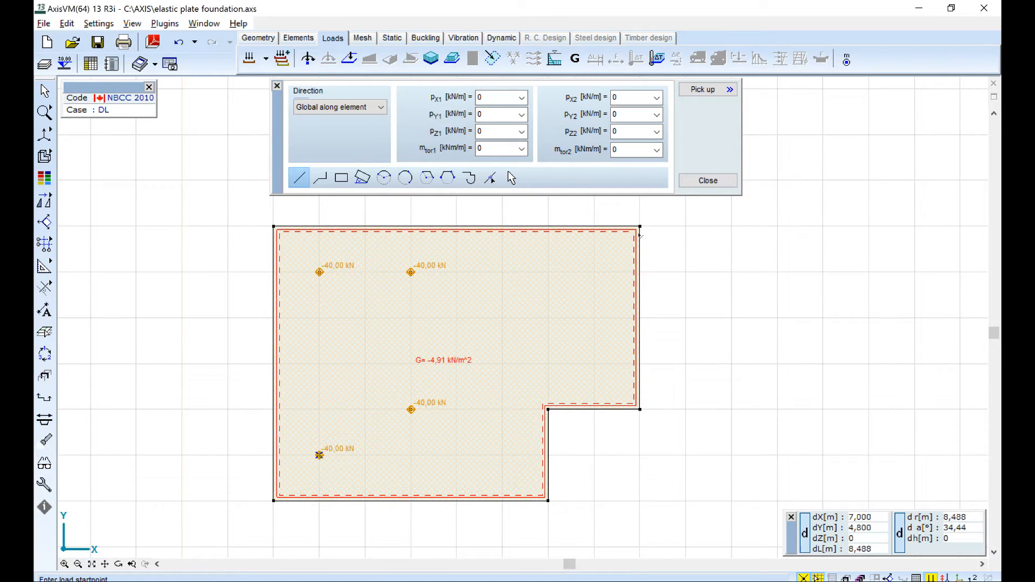
pyautogui.click(496, 132)
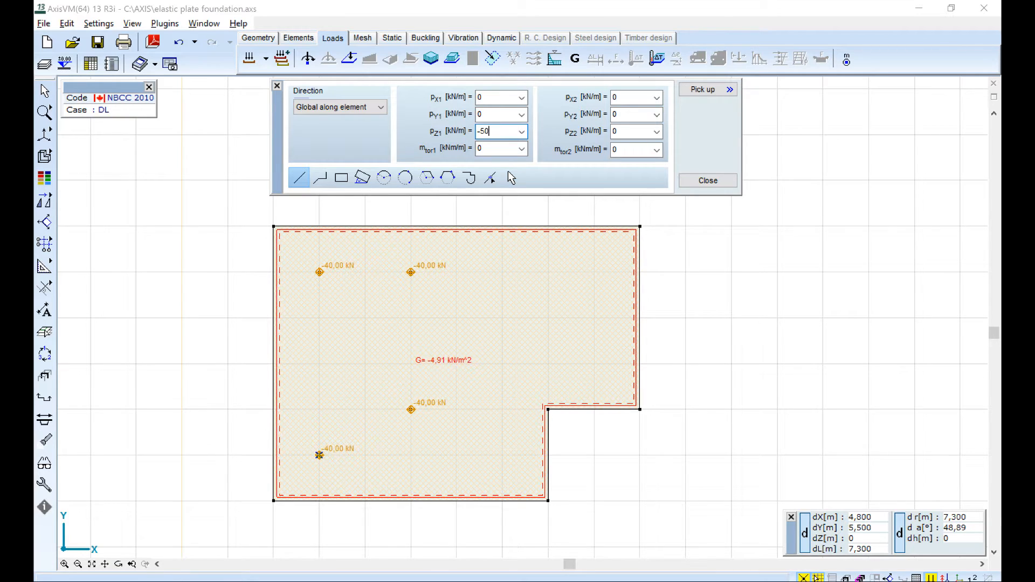
pyautogui.click(628, 131)
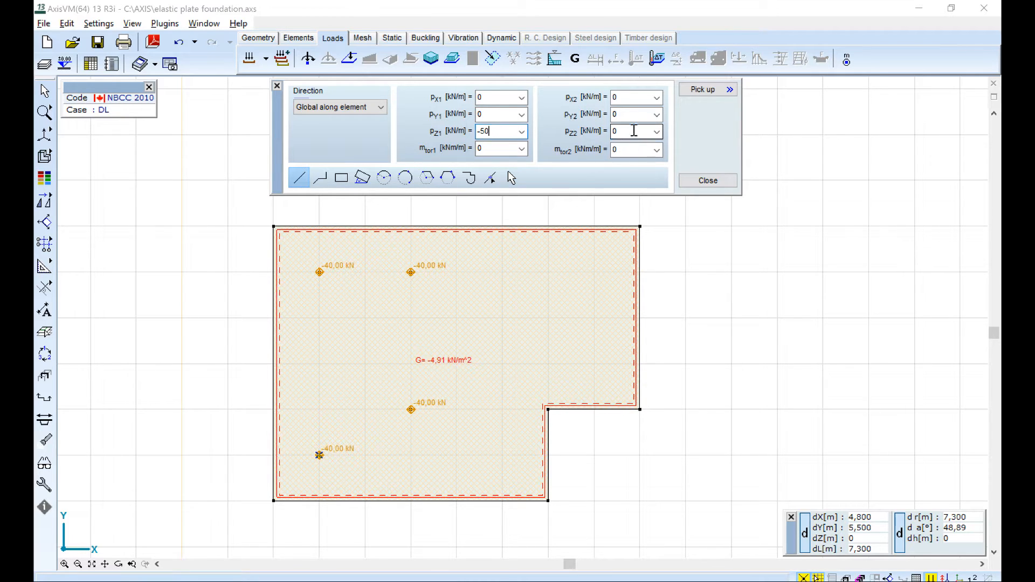
pyautogui.click(320, 177)
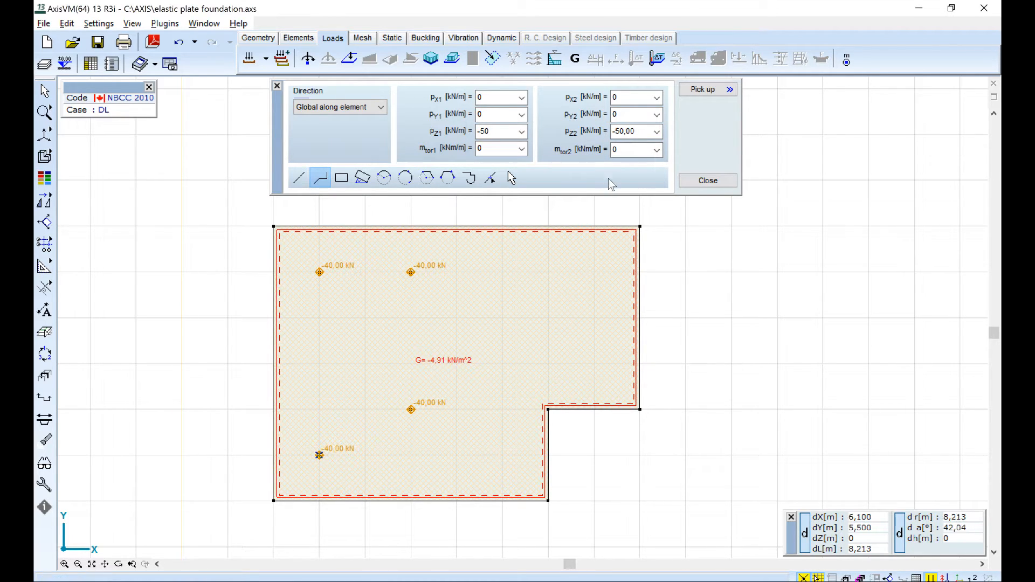
pyautogui.click(638, 320)
pyautogui.click(520, 318)
pyautogui.click(488, 433)
pyautogui.click(489, 501)
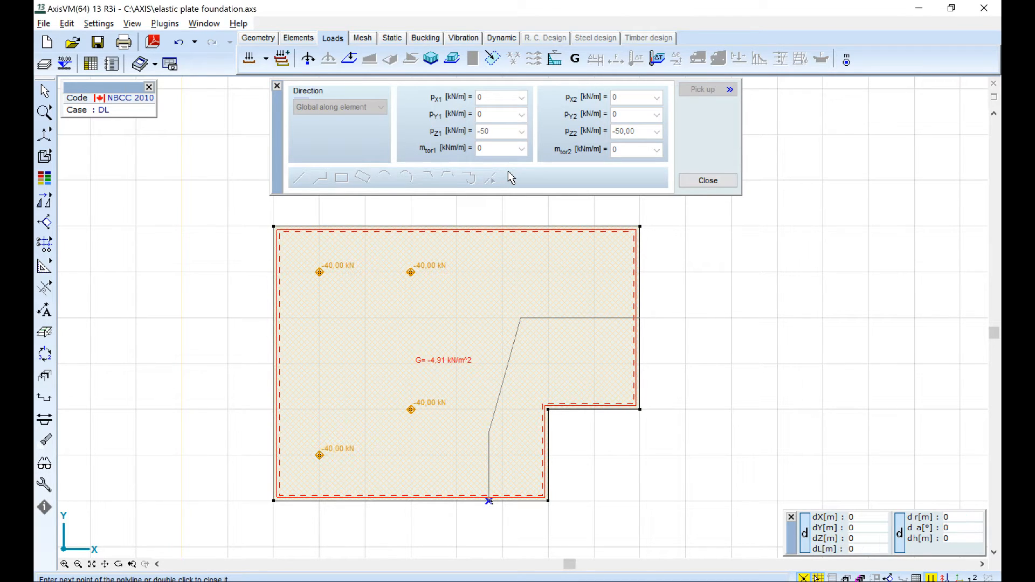
pyautogui.click(508, 172)
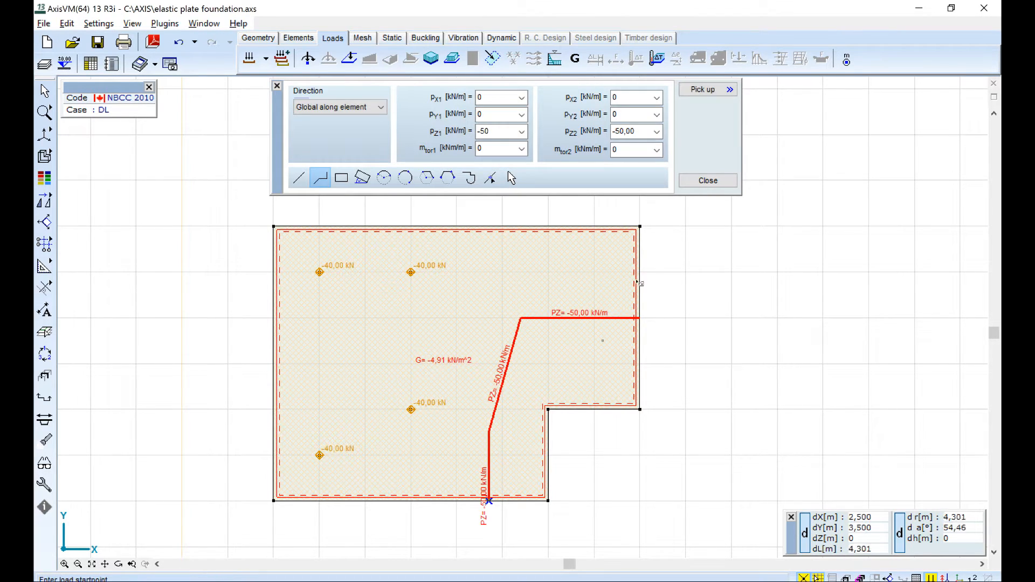
pyautogui.click(703, 181)
# Make LL1 the active load case and apply Fz = -100 kN to the two inner nodes nearest the long edge opposite the notch.
pyautogui.keyDown('alt'); pyautogui.moveTo(655, 367); pyautogui.dragTo(371, 277, button='middle'); pyautogui.keyUp('alt')
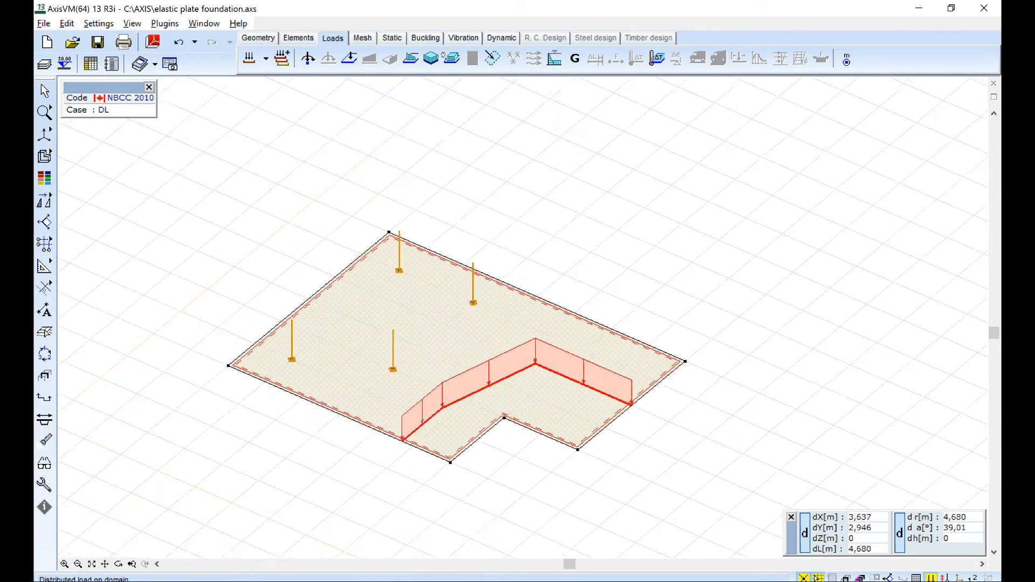
pyautogui.keyDown('alt'); pyautogui.moveTo(273, 325); pyautogui.dragTo(564, 358, button='middle'); pyautogui.keyUp('alt')
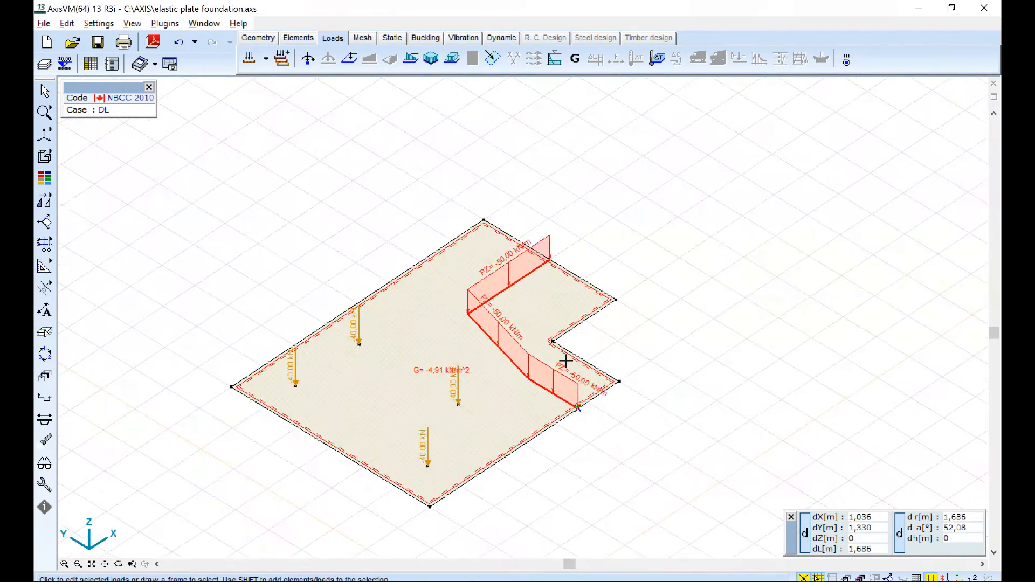
pyautogui.keyDown('alt'); pyautogui.moveTo(488, 372); pyautogui.dragTo(374, 157, button='middle'); pyautogui.keyUp('alt')
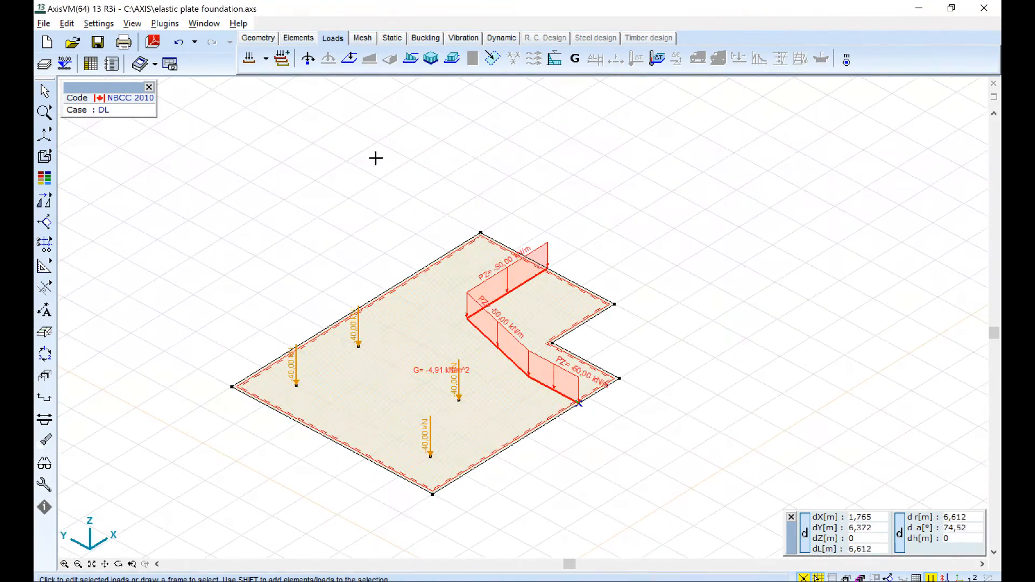
pyautogui.click(267, 60)
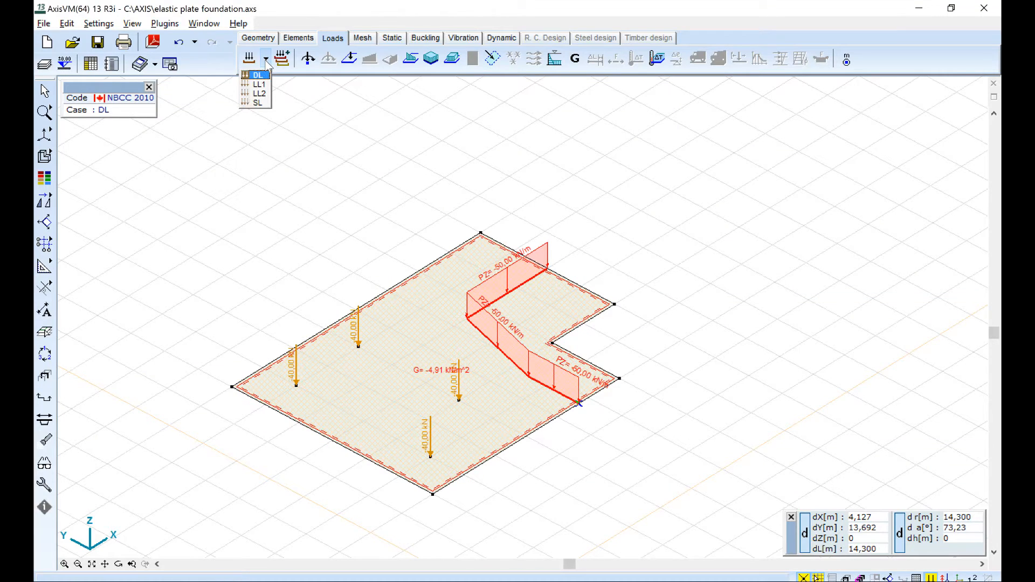
pyautogui.click(264, 89)
pyautogui.moveTo(287, 394); pyautogui.dragTo(363, 338)
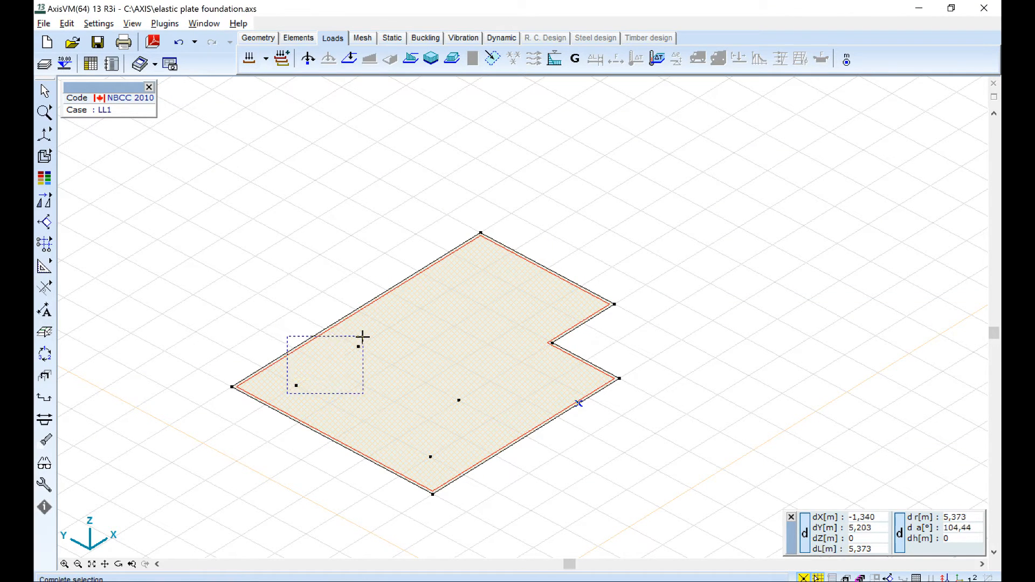
pyautogui.click(308, 58)
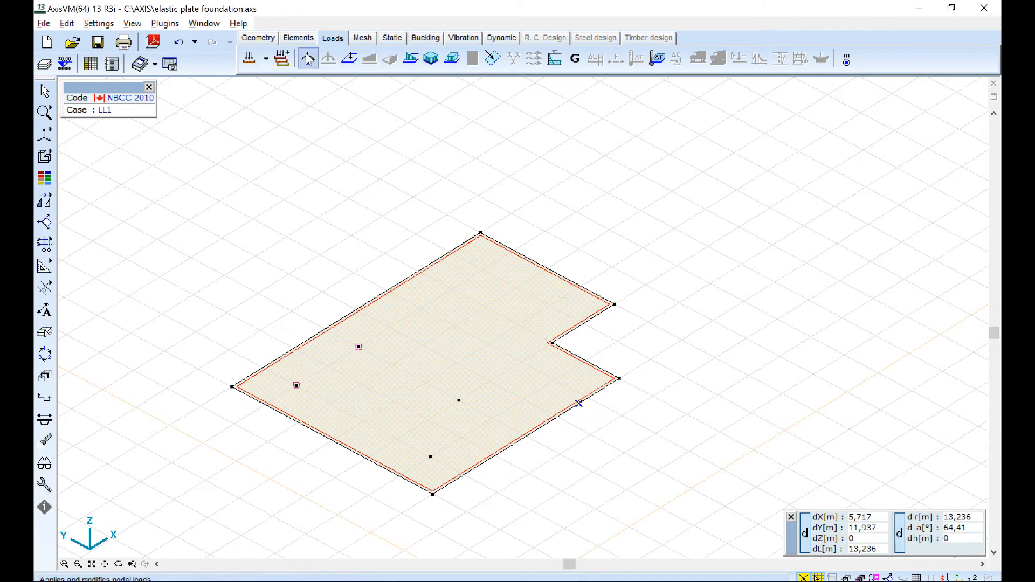
pyautogui.doubleClick(432, 376)
pyautogui.write('-100')
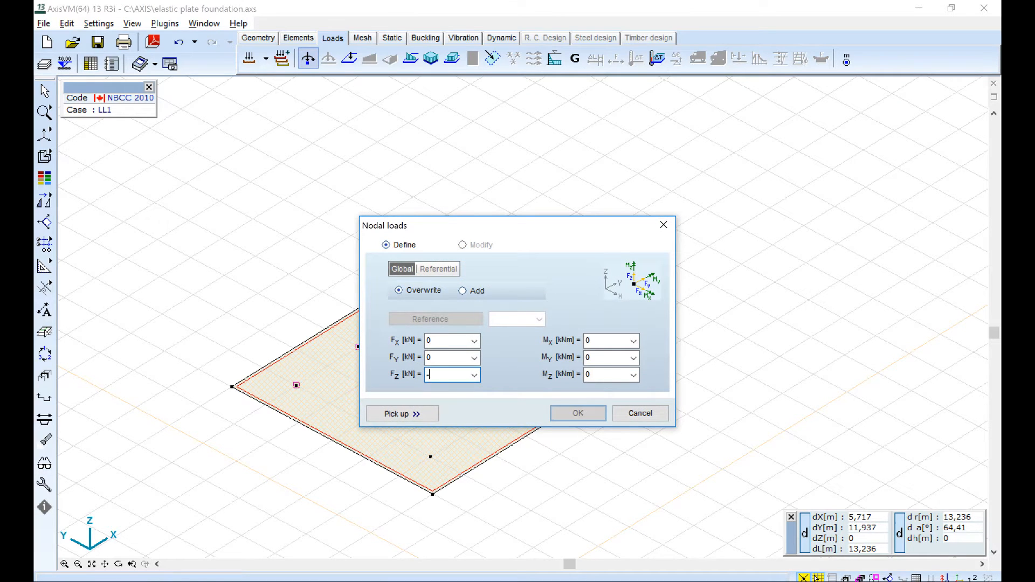
pyautogui.press('Return')
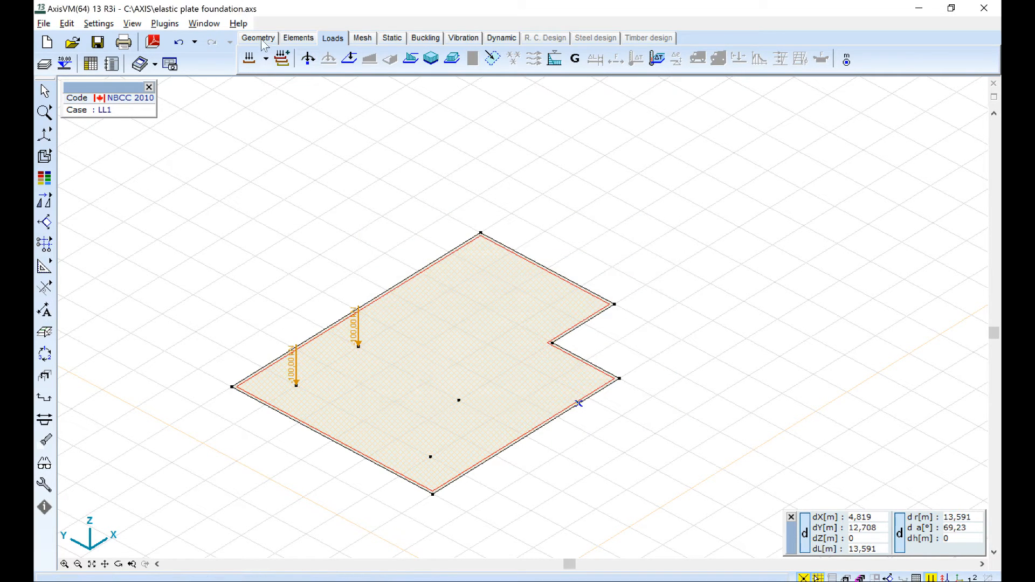
# Make LL2 the active load case and apply Fz = -100 kN to the two inner nodes on the notched side of the plate.
pyautogui.click(265, 93)
pyautogui.moveTo(380, 505); pyautogui.dragTo(421, 438)
pyautogui.moveTo(411, 389); pyautogui.dragTo(462, 462)
pyautogui.click(308, 58)
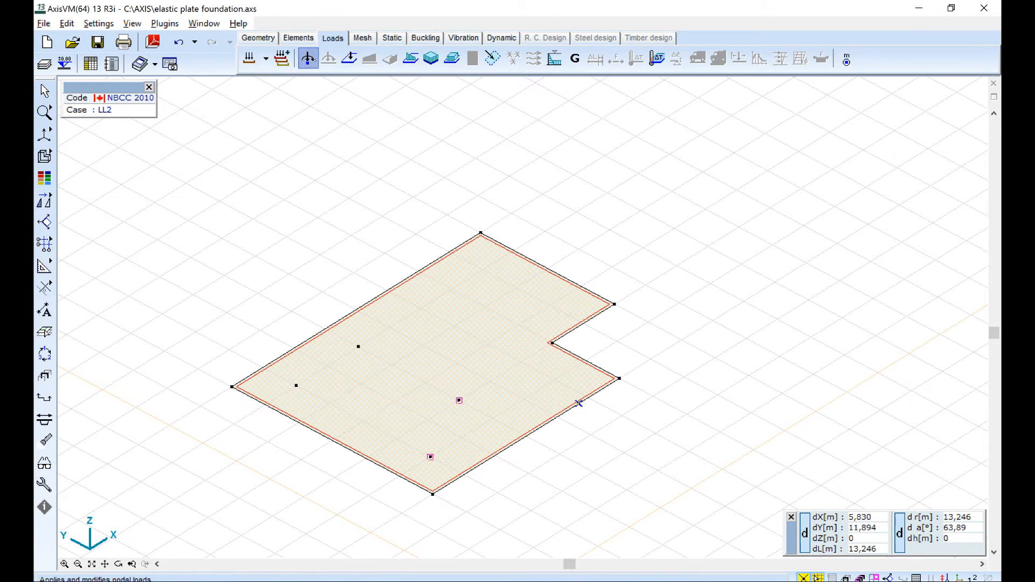
pyautogui.click(448, 375)
pyautogui.write('-100')
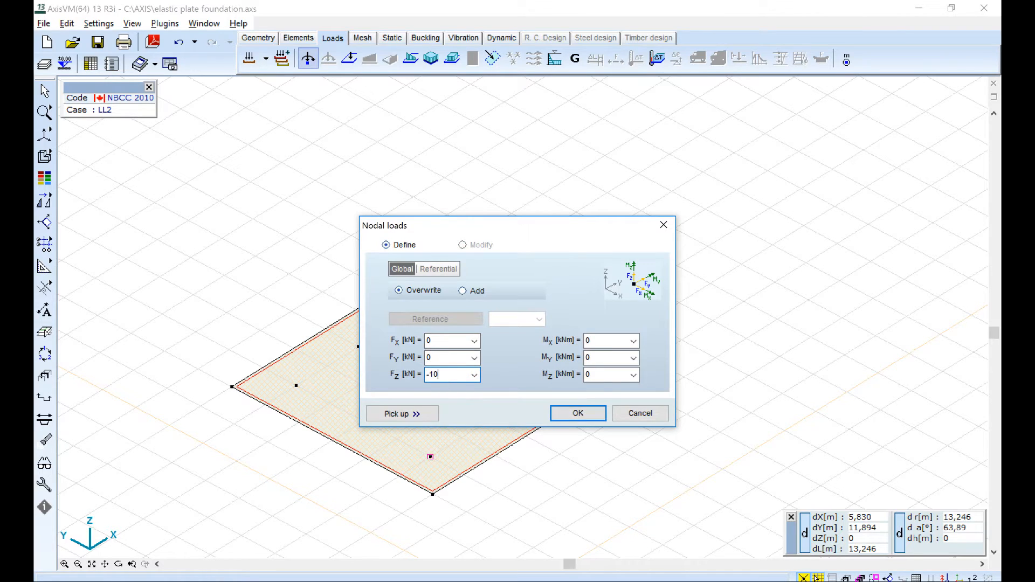
pyautogui.press('Return')
# Make SL the active load case and apply a nodal load of Fz = -15 kN to all four inner nodes.
pyautogui.click(267, 59)
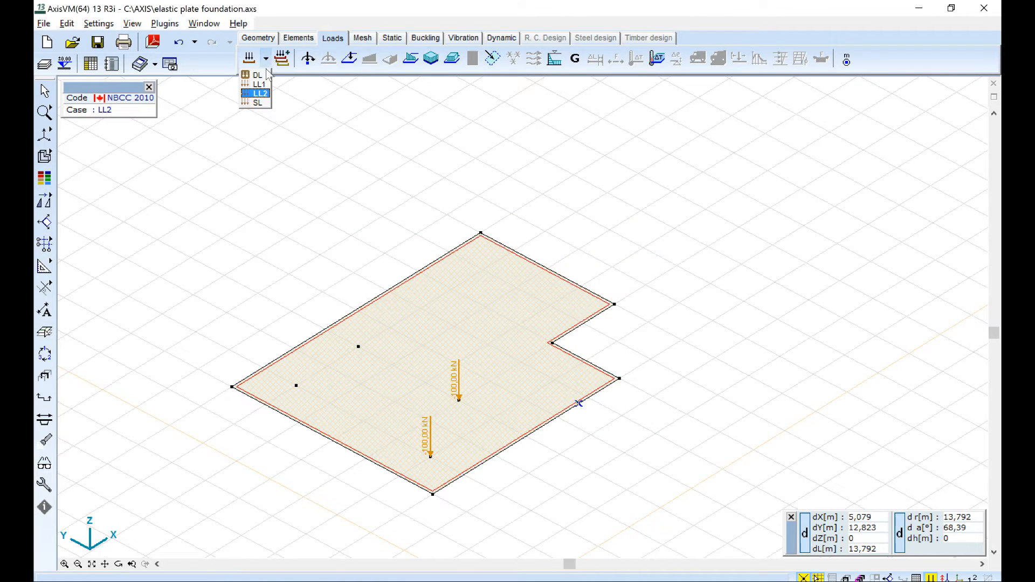
pyautogui.click(254, 101)
pyautogui.moveTo(286, 393); pyautogui.dragTo(378, 337)
pyautogui.keyDown('shift'); pyautogui.click(430, 457); pyautogui.keyUp('shift')
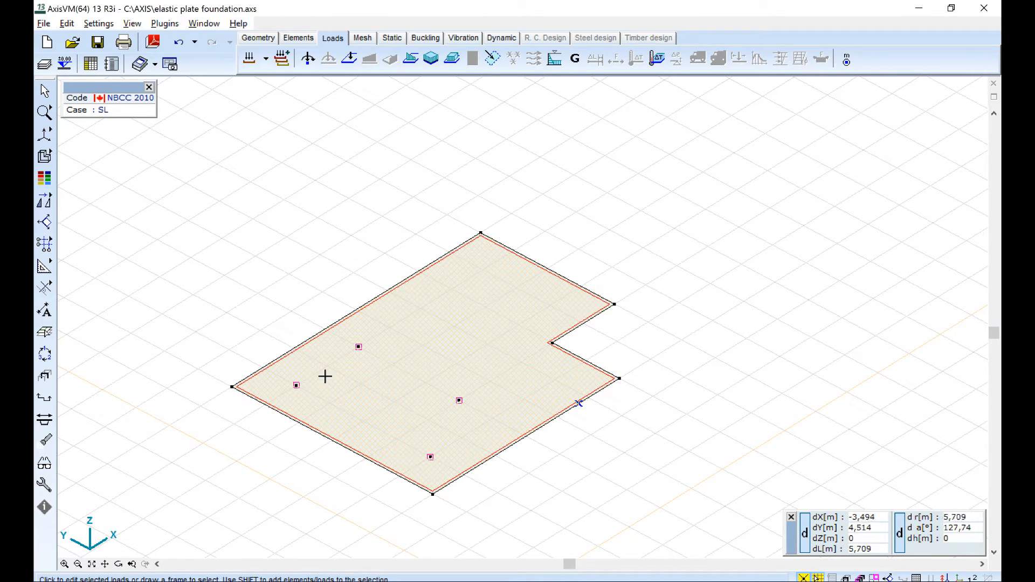
pyautogui.click(308, 59)
pyautogui.click(448, 375)
pyautogui.write('-15')
pyautogui.press('Return')
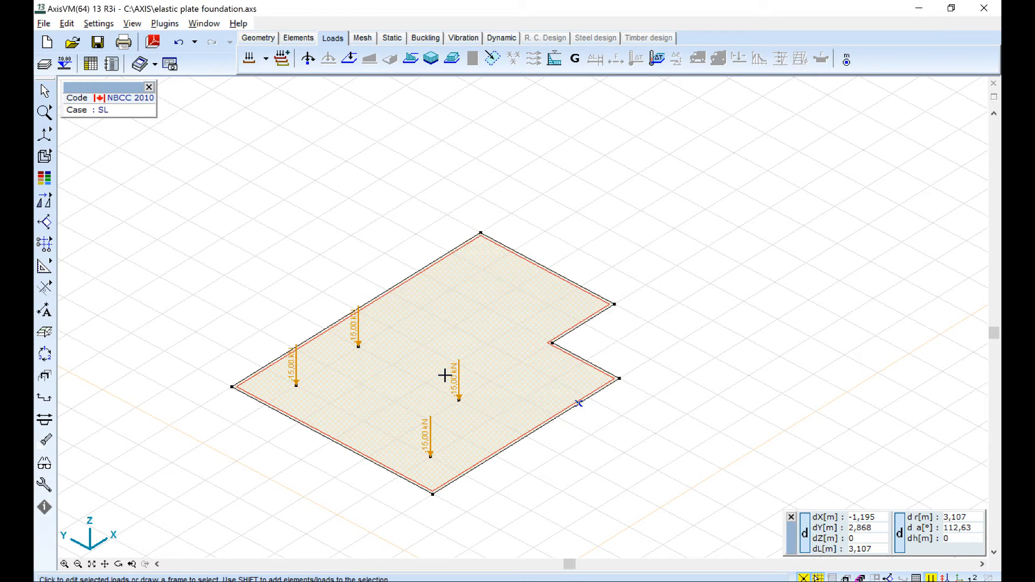
# Generate all critical Ultimate Limit State load combinations to NBCC 2010 with descriptive names.
pyautogui.click(284, 61)
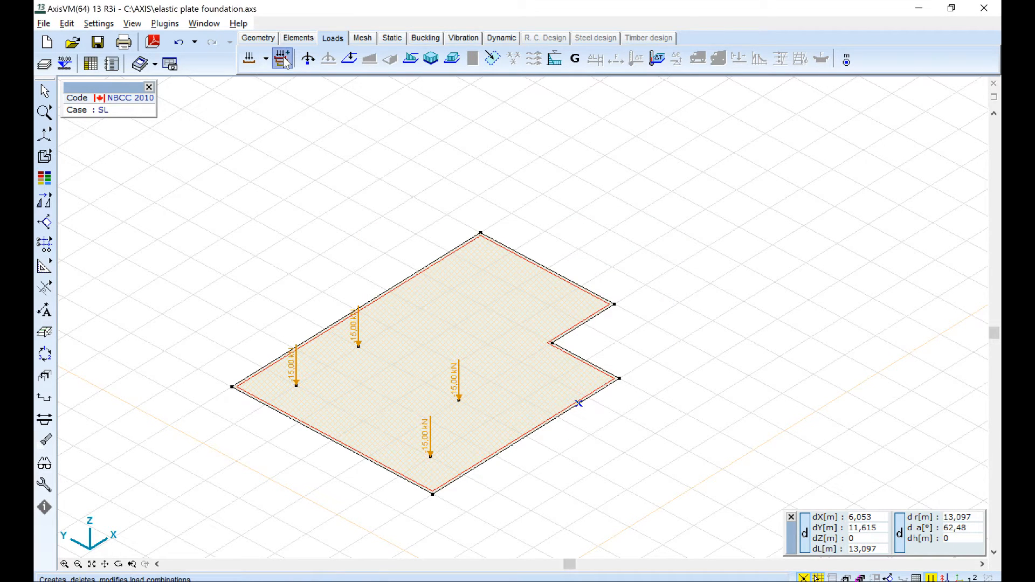
pyautogui.click(378, 125)
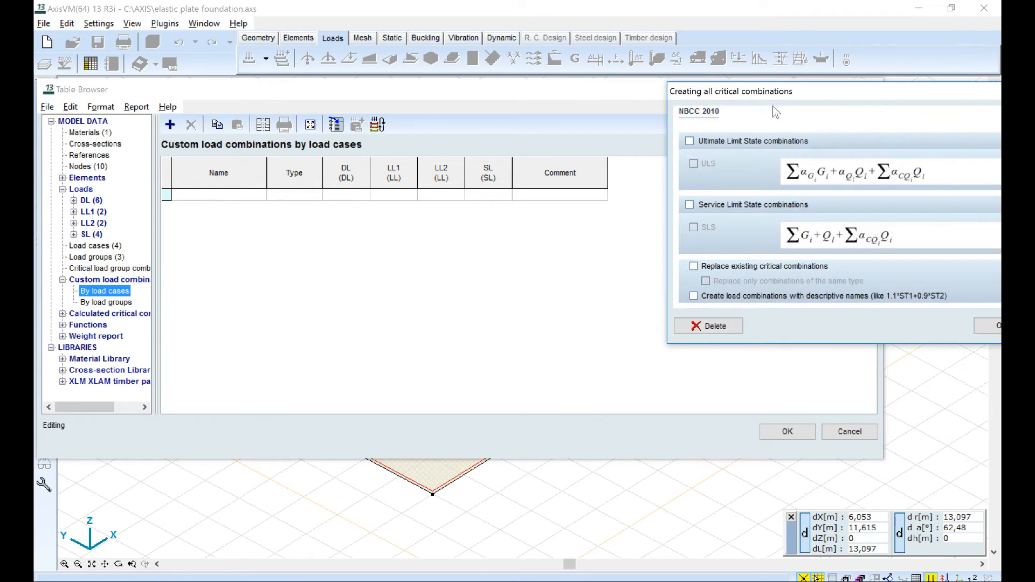
pyautogui.click(691, 141)
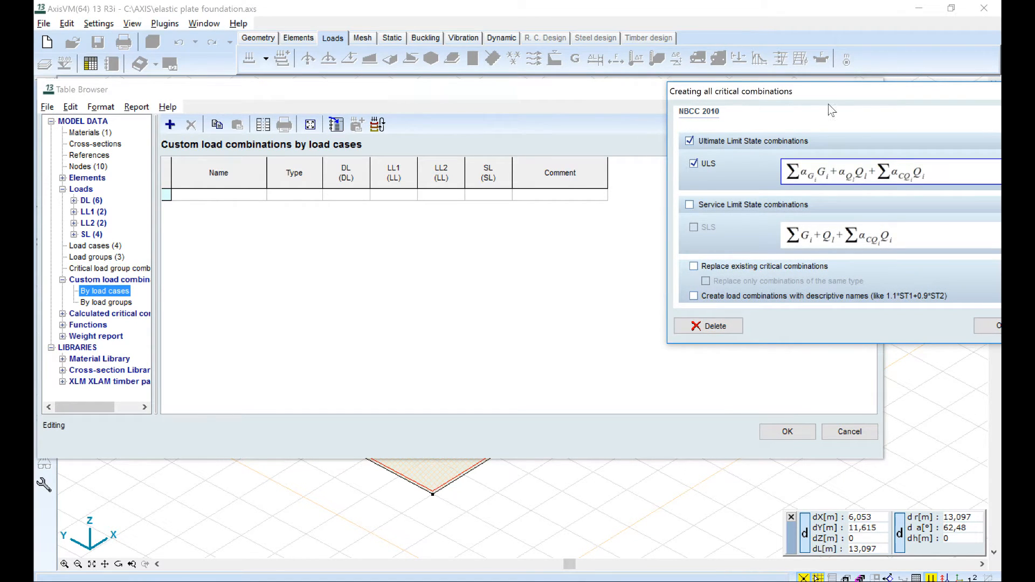
pyautogui.moveTo(827, 103); pyautogui.dragTo(555, 98)
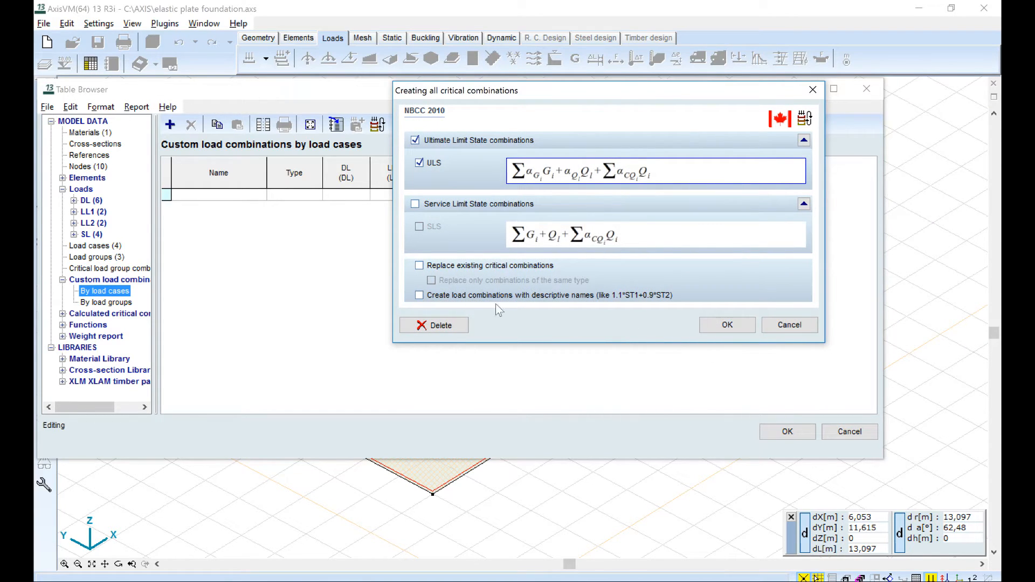
pyautogui.click(723, 327)
pyautogui.moveTo(275, 170); pyautogui.dragTo(303, 175)
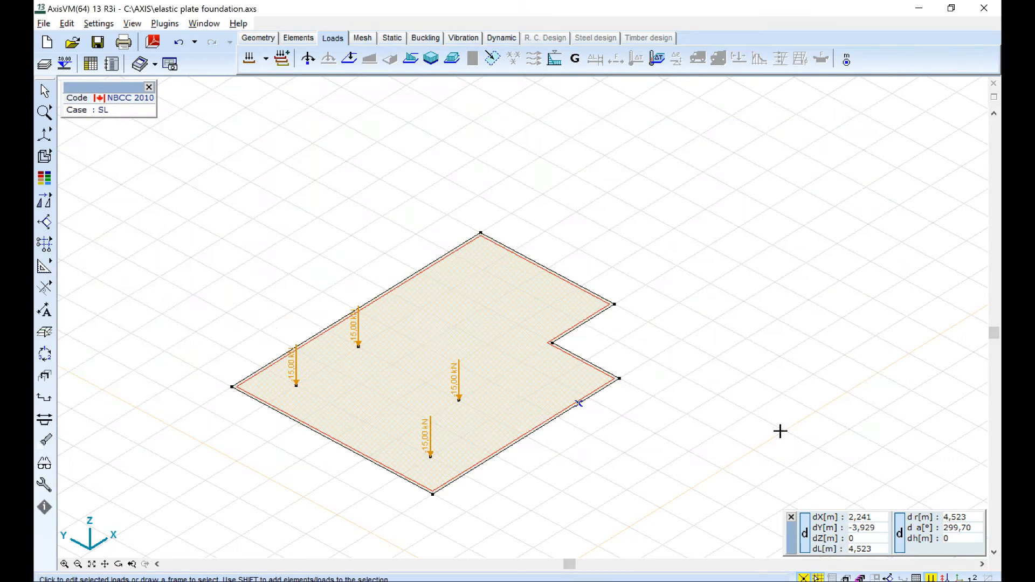
# Mesh the plate domain with quadrilateral elements at an average size of 0.5 m, uniform contour division and increased smoothing.
pyautogui.click(363, 39)
pyautogui.click(279, 58)
pyautogui.moveTo(577, 220); pyautogui.dragTo(446, 269)
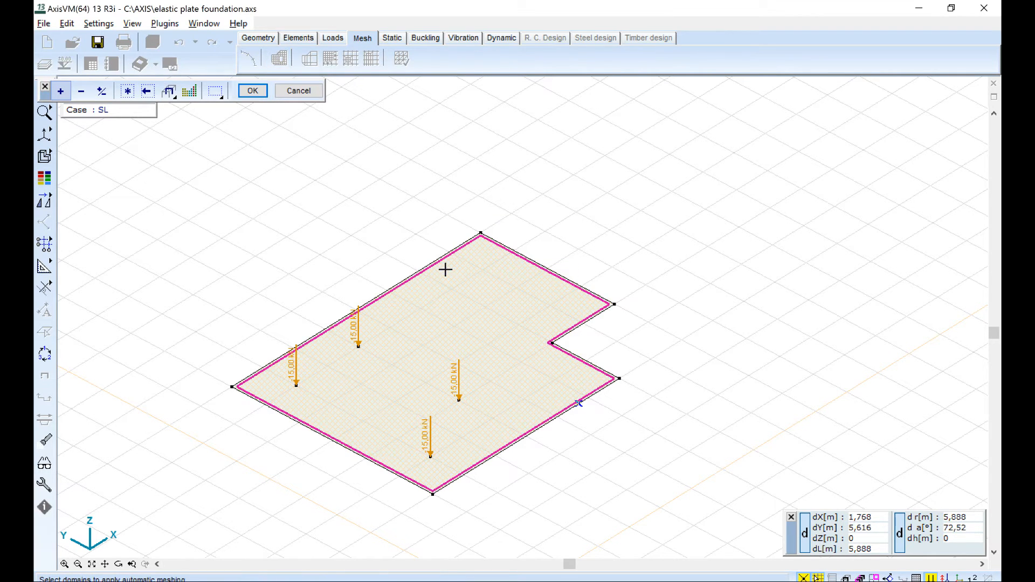
pyautogui.press('Return')
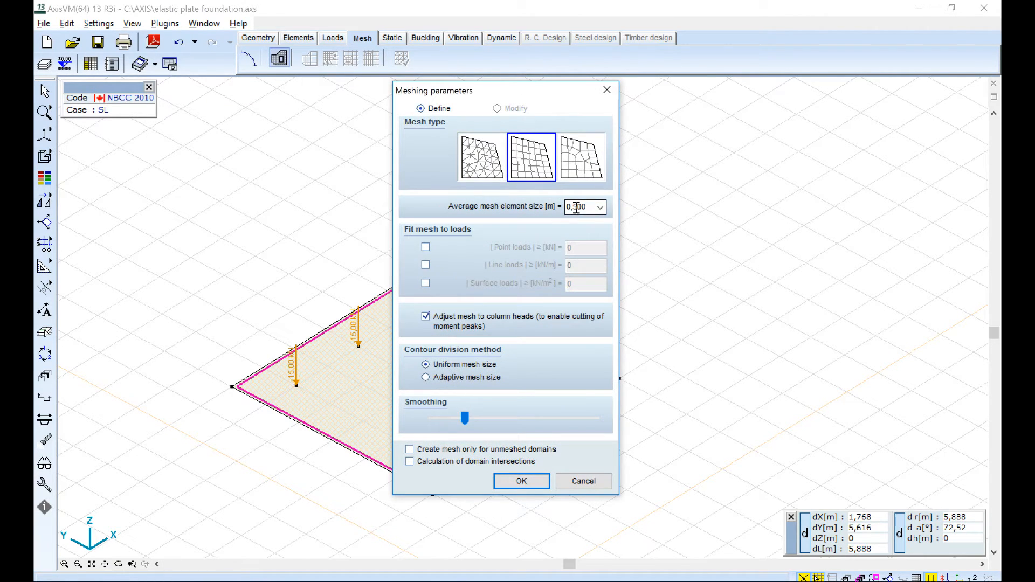
pyautogui.click(467, 418)
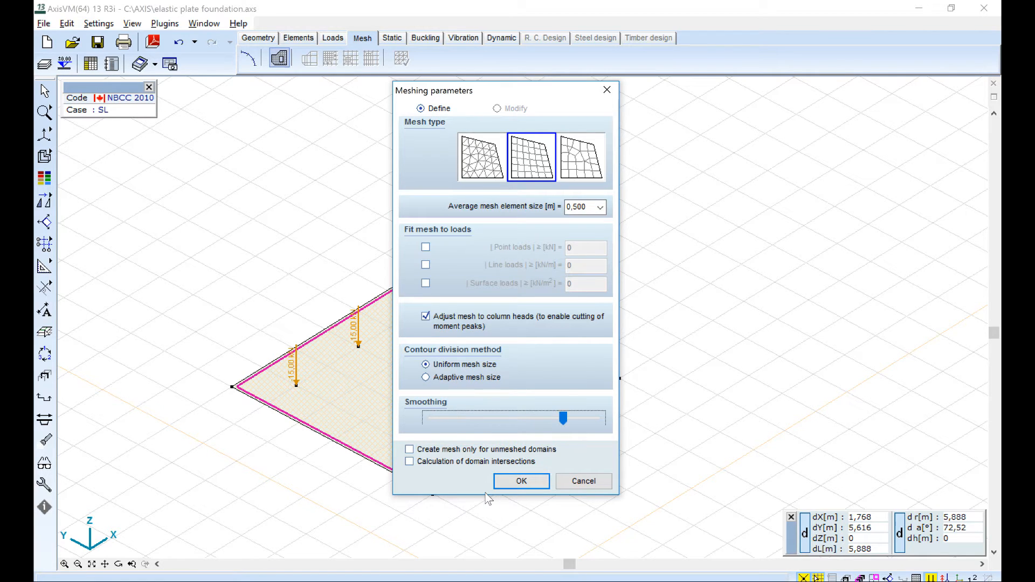
pyautogui.click(513, 481)
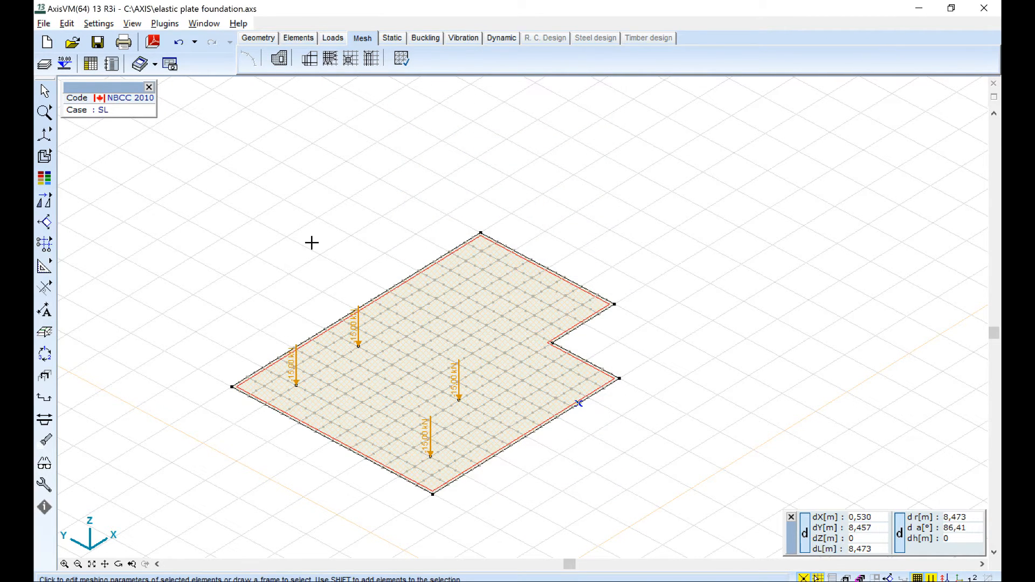
# Run the linear static analysis of the meshed plate model and display its results.
pyautogui.keyDown('alt'); pyautogui.moveTo(589, 182); pyautogui.dragTo(536, 170, button='middle'); pyautogui.keyUp('alt')
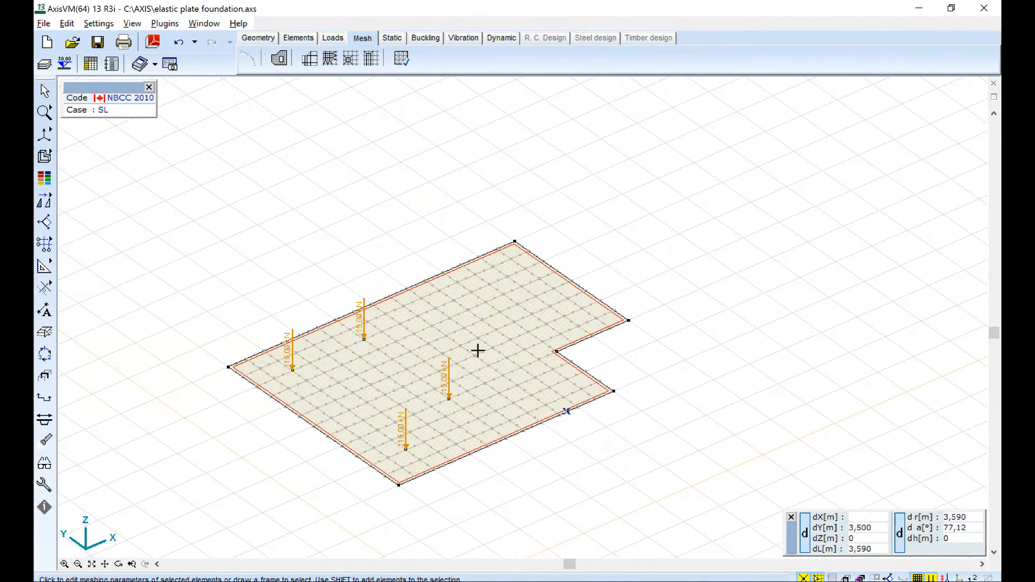
pyautogui.scroll(2, 385, 444)
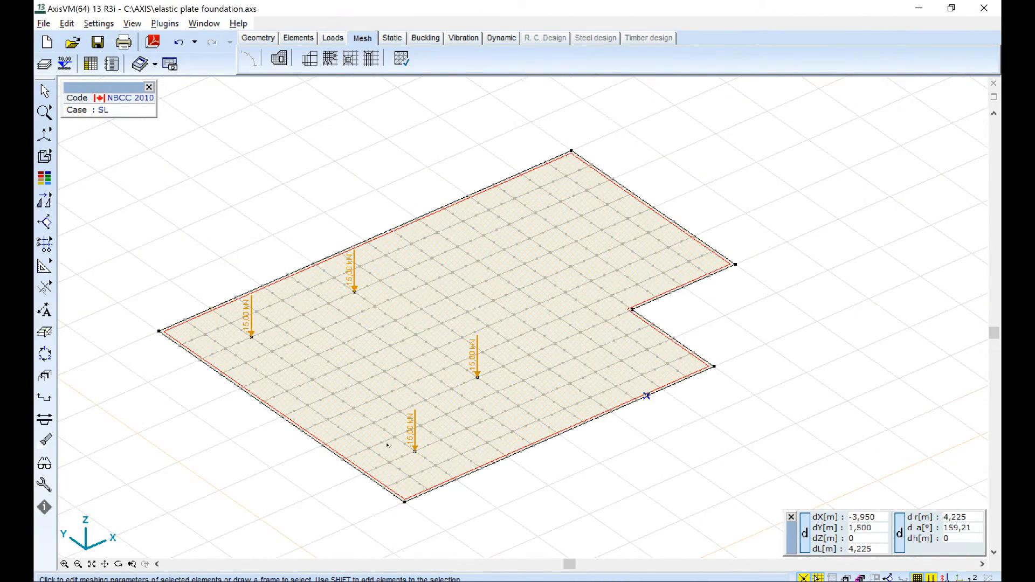
pyautogui.click(393, 39)
pyautogui.click(415, 325)
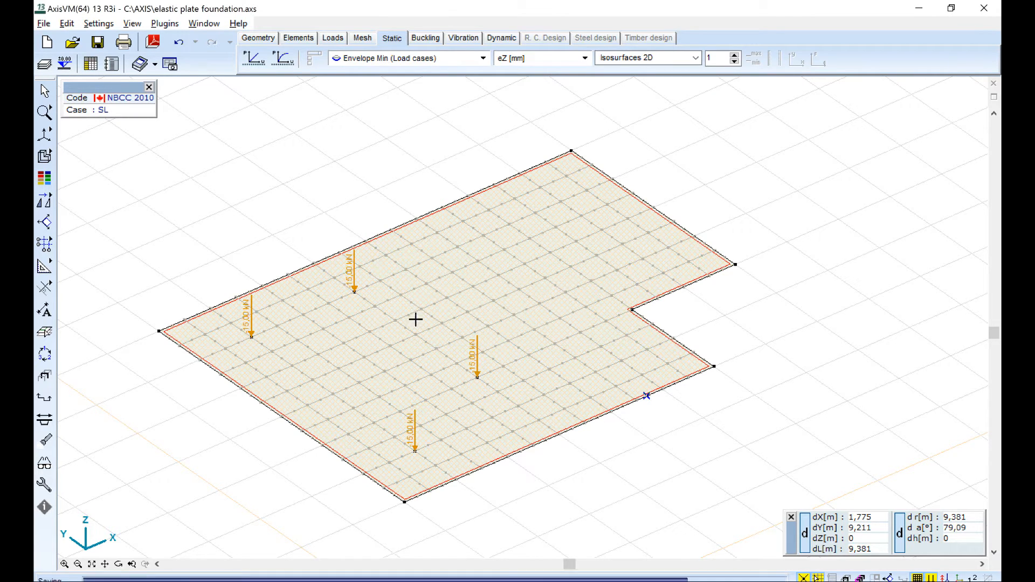
pyautogui.click(249, 60)
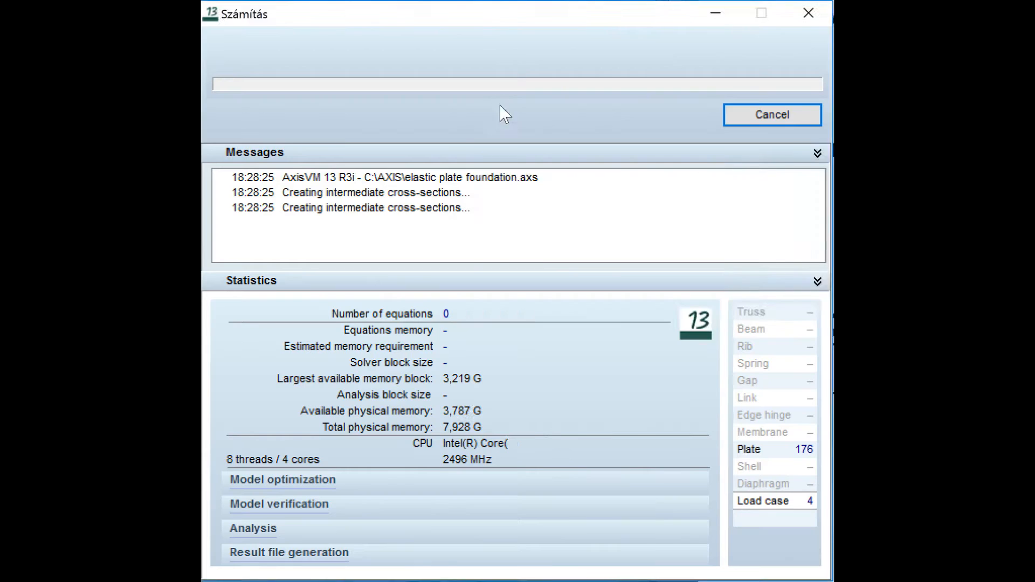
pyautogui.click(701, 297)
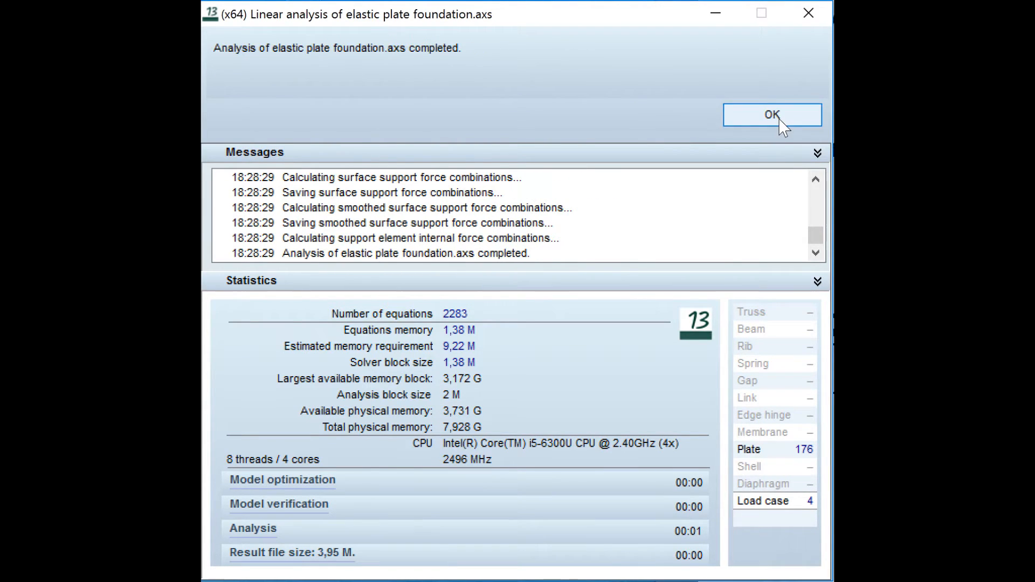
pyautogui.click(782, 115)
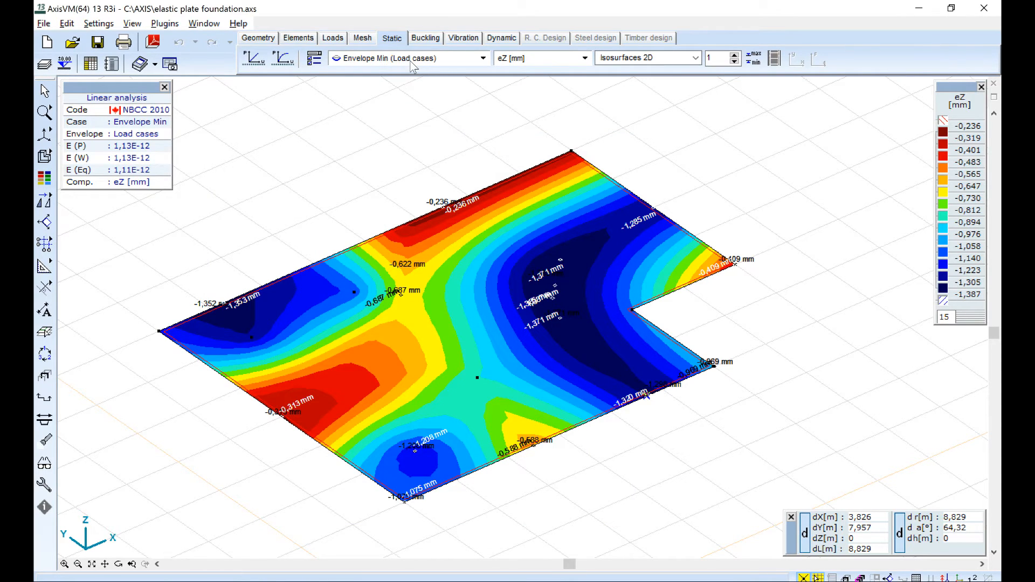
# Display the vertical displacement eZ for the minimum envelope of the load combinations and view the plate from another angle.
pyautogui.click(386, 58)
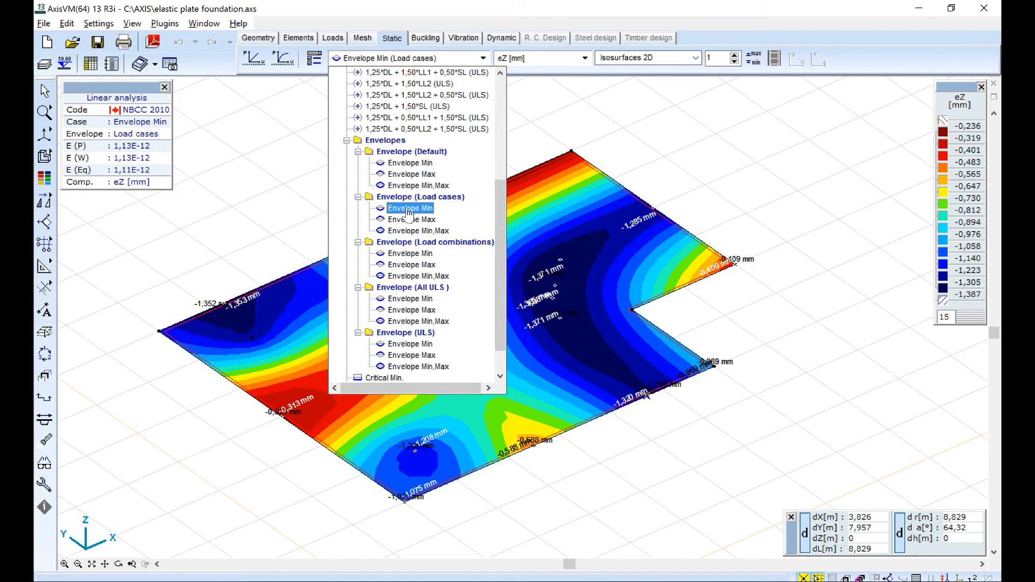
pyautogui.click(415, 254)
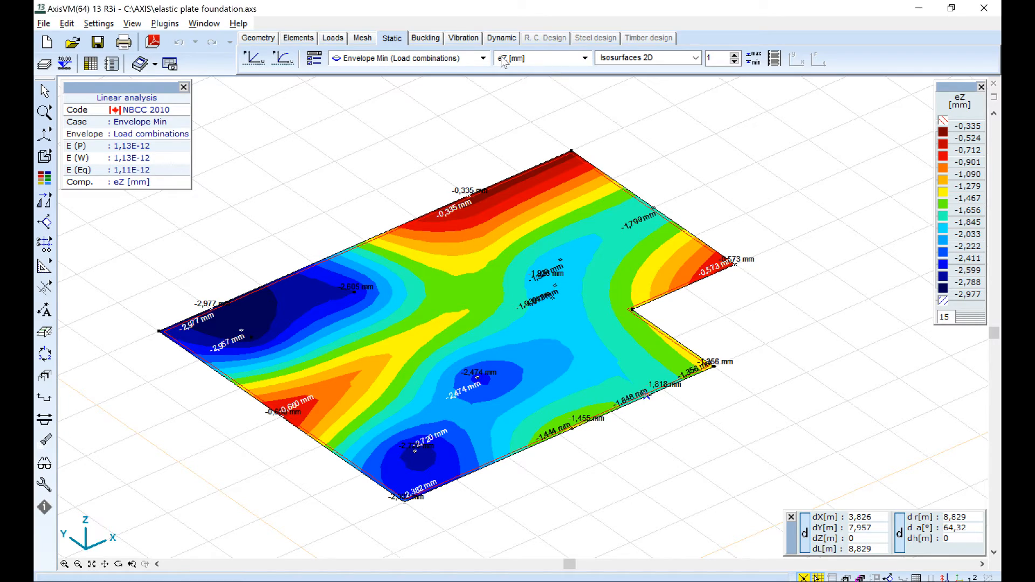
pyautogui.press('alt')
pyautogui.keyDown('alt'); pyautogui.moveTo(707, 164); pyautogui.dragTo(410, 211, button='middle'); pyautogui.keyUp('alt')
pyautogui.keyDown('alt'); pyautogui.moveTo(621, 347); pyautogui.dragTo(552, 288, button='middle'); pyautogui.keyUp('alt')
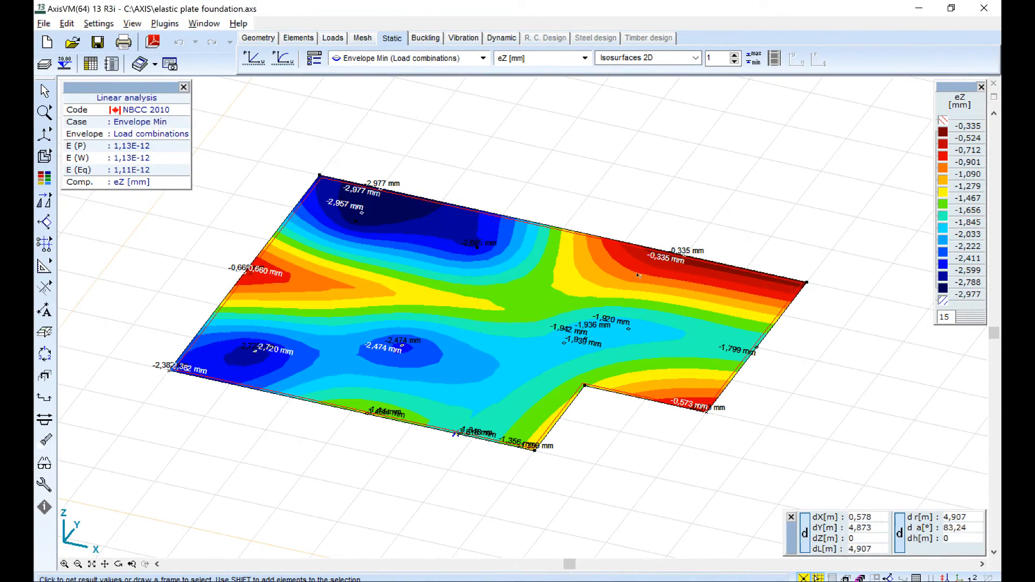
# Show the eZ displacements as a diagram and inspect the deflected plate edges.
pyautogui.click(636, 58)
pyautogui.click(632, 72)
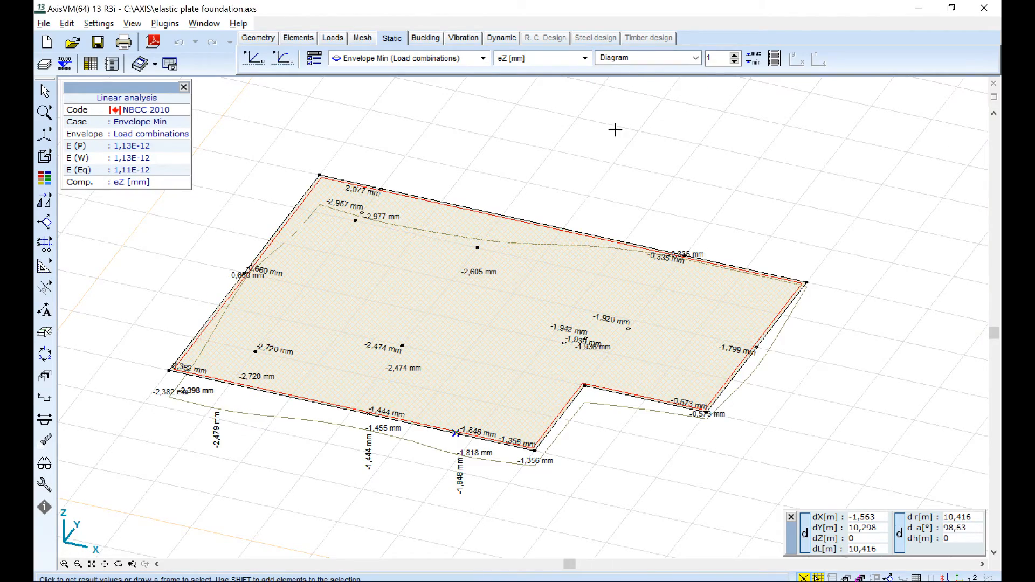
pyautogui.keyDown('alt'); pyautogui.moveTo(323, 323); pyautogui.dragTo(763, 383, button='middle'); pyautogui.keyUp('alt')
pyautogui.keyDown('alt'); pyautogui.moveTo(353, 111); pyautogui.dragTo(381, 83, button='middle'); pyautogui.keyUp('alt')
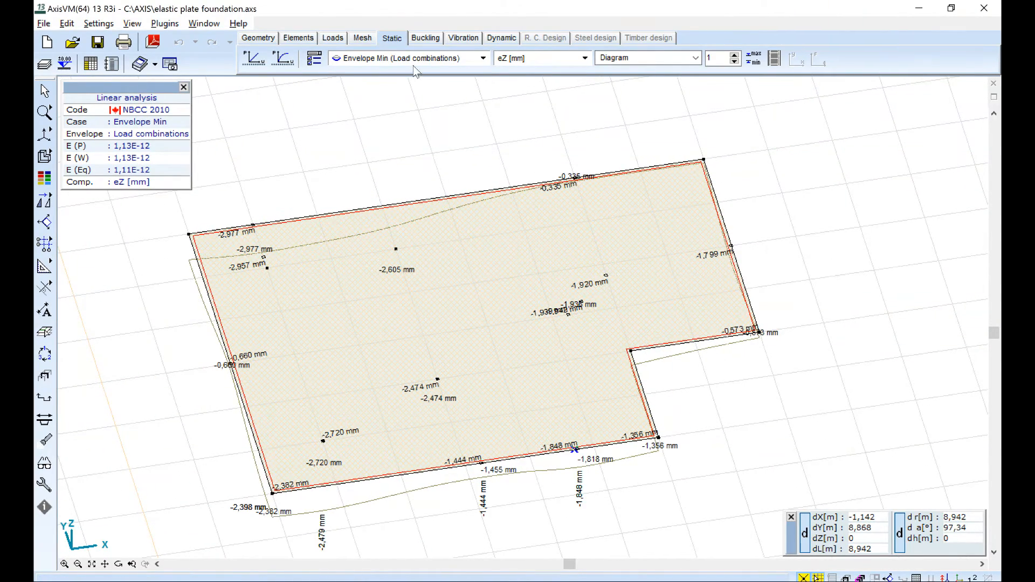
pyautogui.click(460, 61)
pyautogui.click(472, 63)
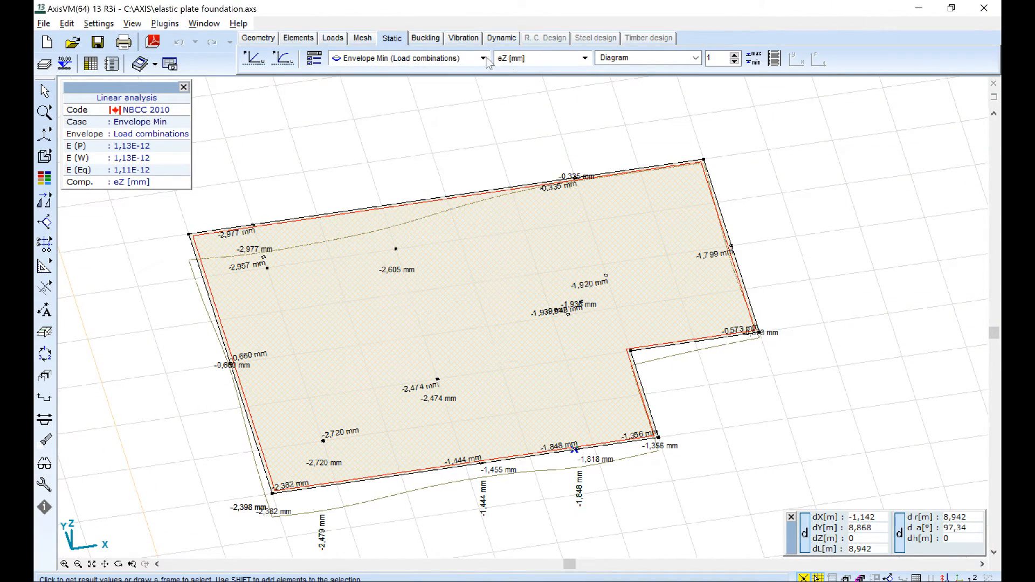
# Display the mxD+ reinforcement design moments of the plate as 2D isosurfaces.
pyautogui.click(522, 60)
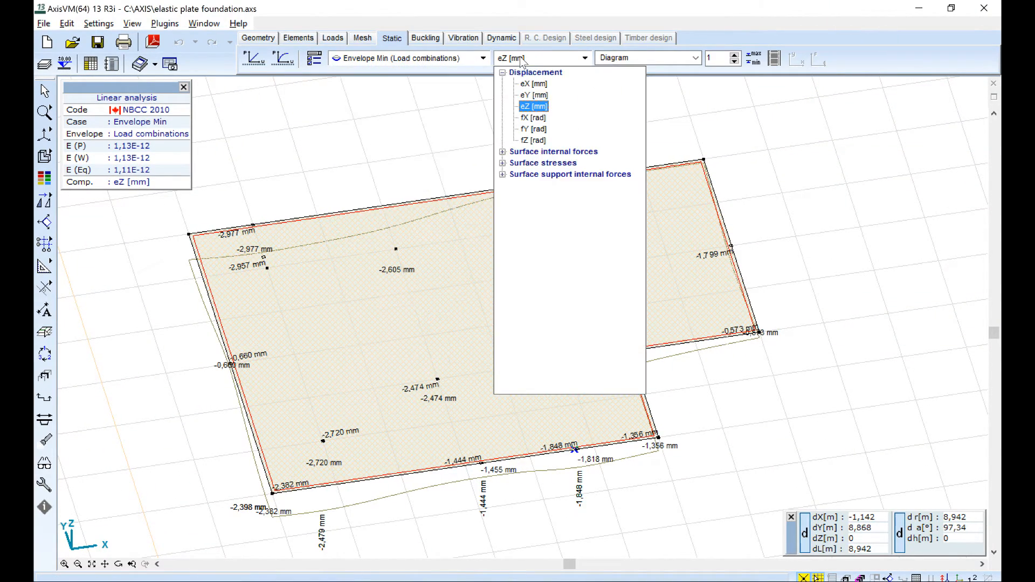
pyautogui.click(568, 153)
pyautogui.click(532, 266)
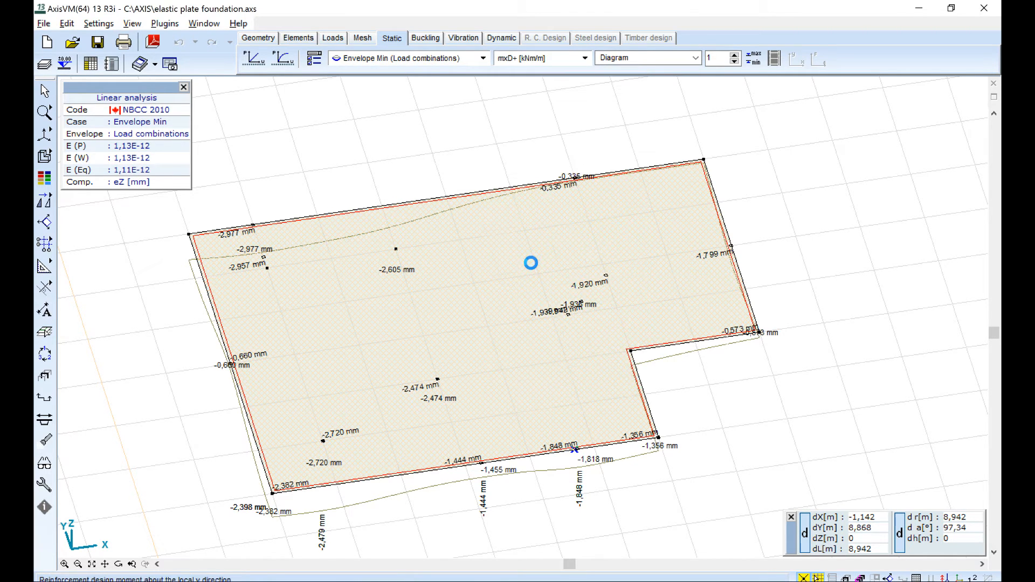
pyautogui.click(643, 57)
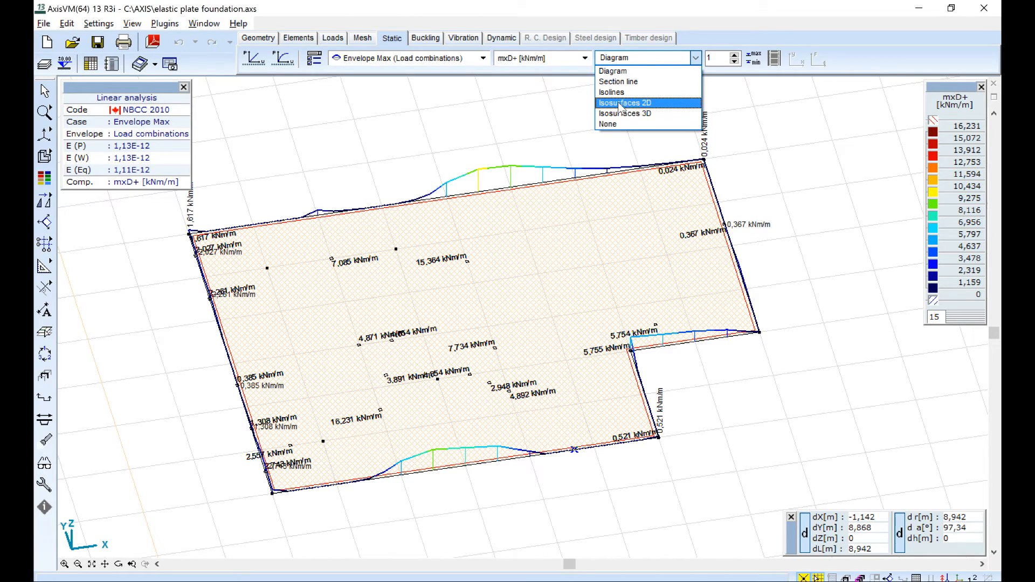
pyautogui.click(649, 105)
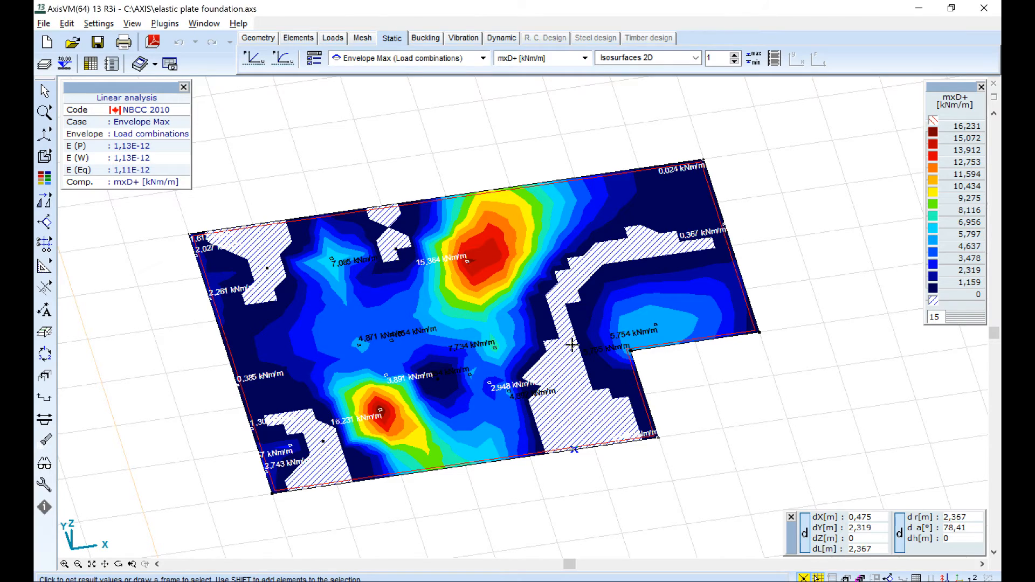
pyautogui.moveTo(564, 352); pyautogui.dragTo(582, 333, button='middle')
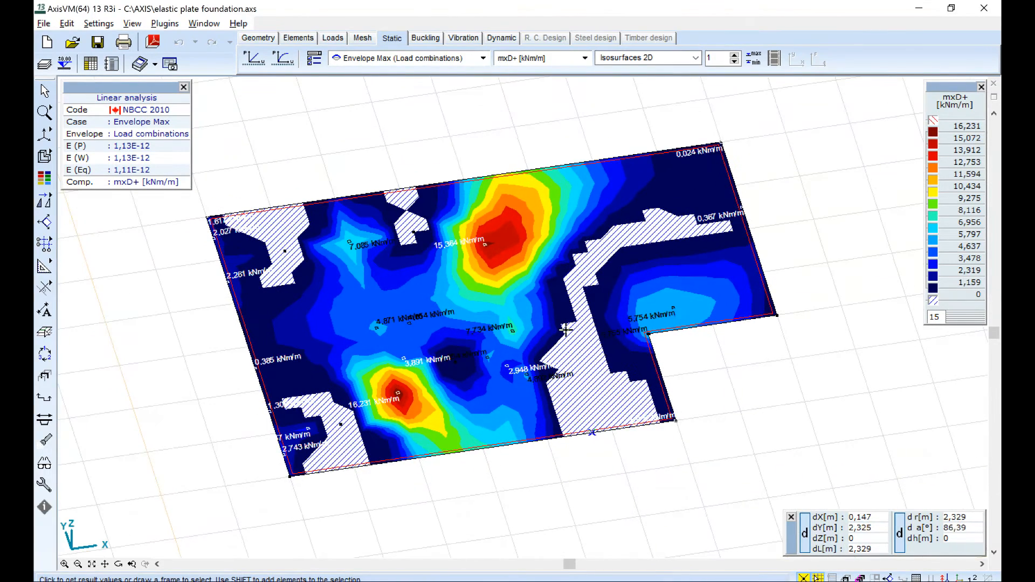
pyautogui.scroll(-1, 569, 323)
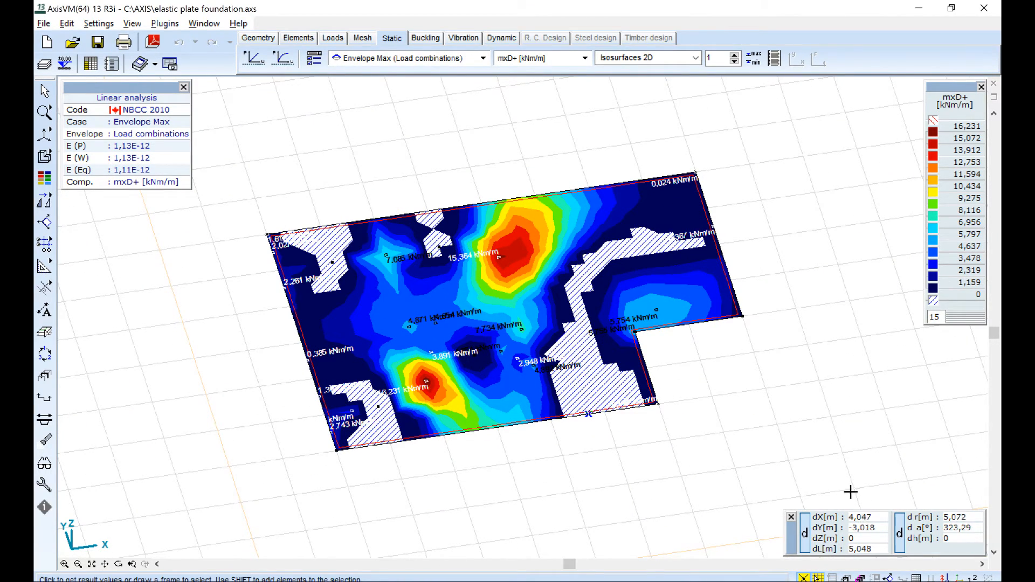
# Examine the mxD+ moment distribution across the plate from several angles, including the peak zones close up.
pyautogui.moveTo(957, 578)
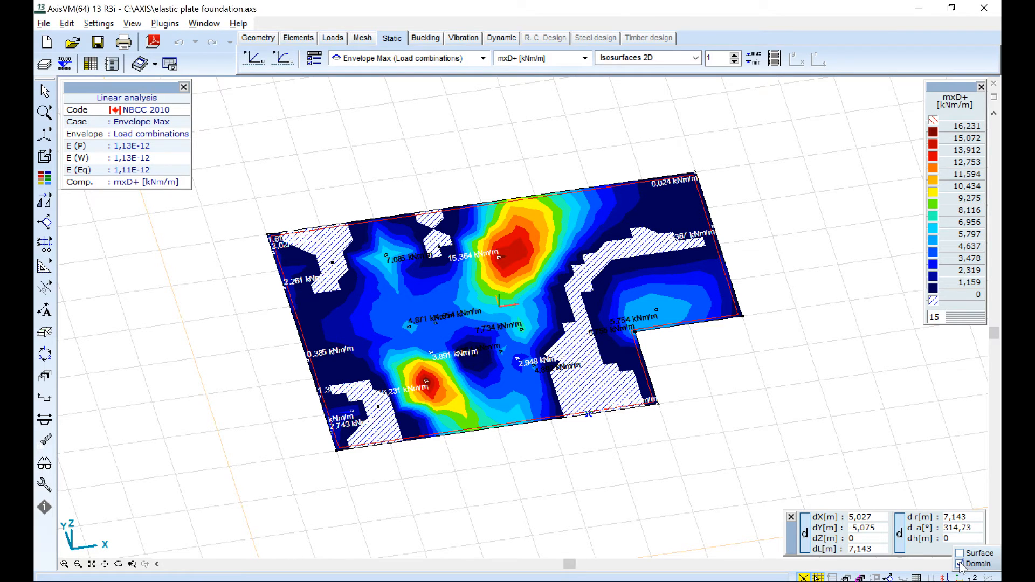
pyautogui.click(538, 64)
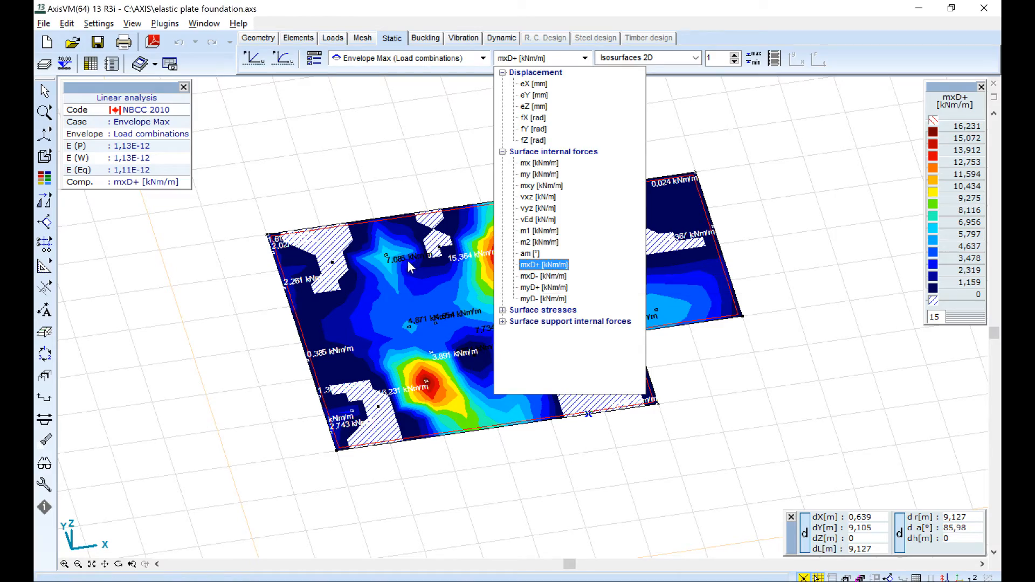
pyautogui.click(410, 188)
pyautogui.keyDown('alt'); pyautogui.moveTo(482, 316); pyautogui.dragTo(587, 312, button='middle'); pyautogui.keyUp('alt')
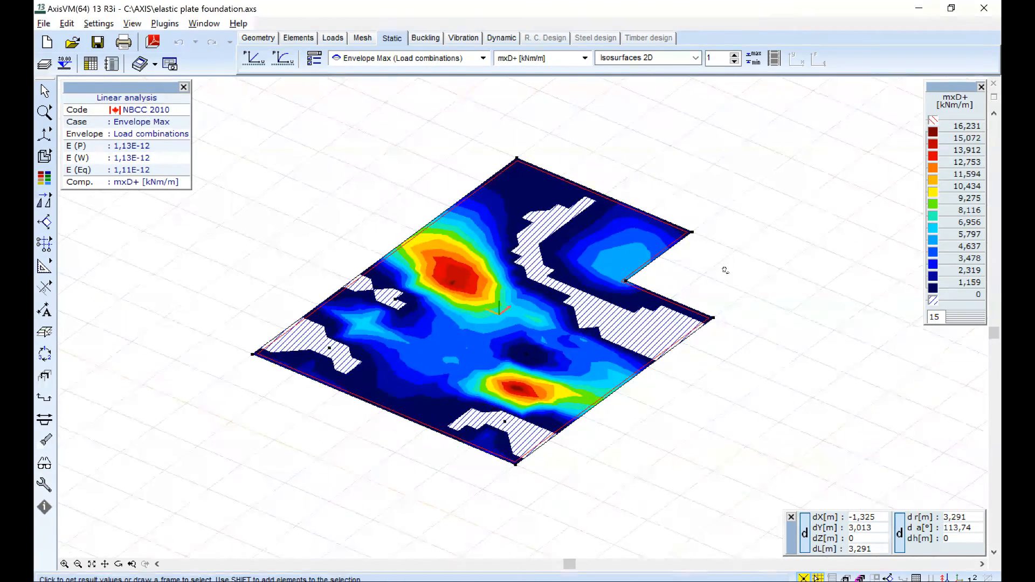
pyautogui.scroll(4, 534, 294)
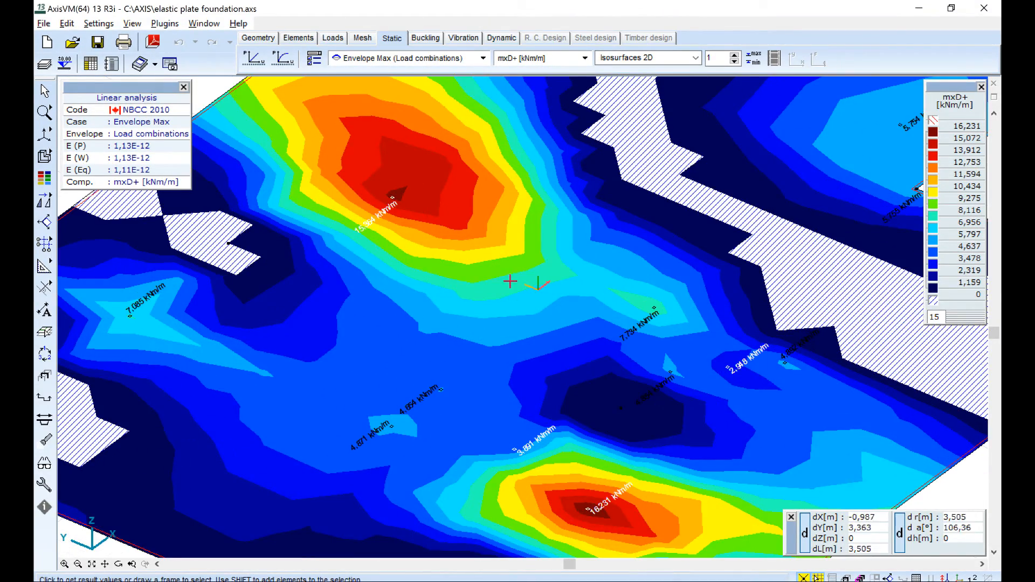
pyautogui.scroll(-3, 509, 275)
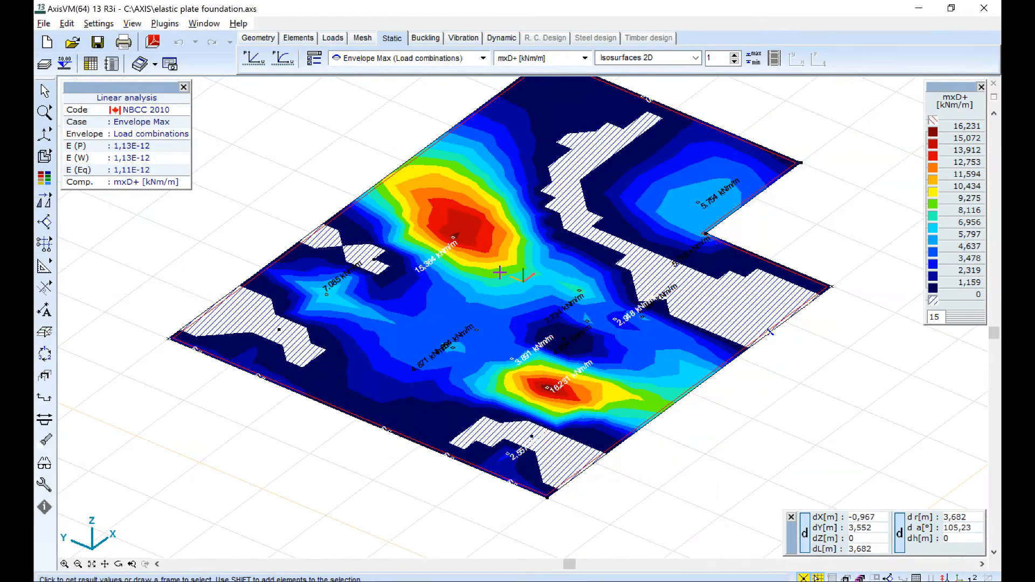
pyautogui.keyDown('alt'); pyautogui.moveTo(515, 278); pyautogui.dragTo(451, 213, button='middle'); pyautogui.keyUp('alt')
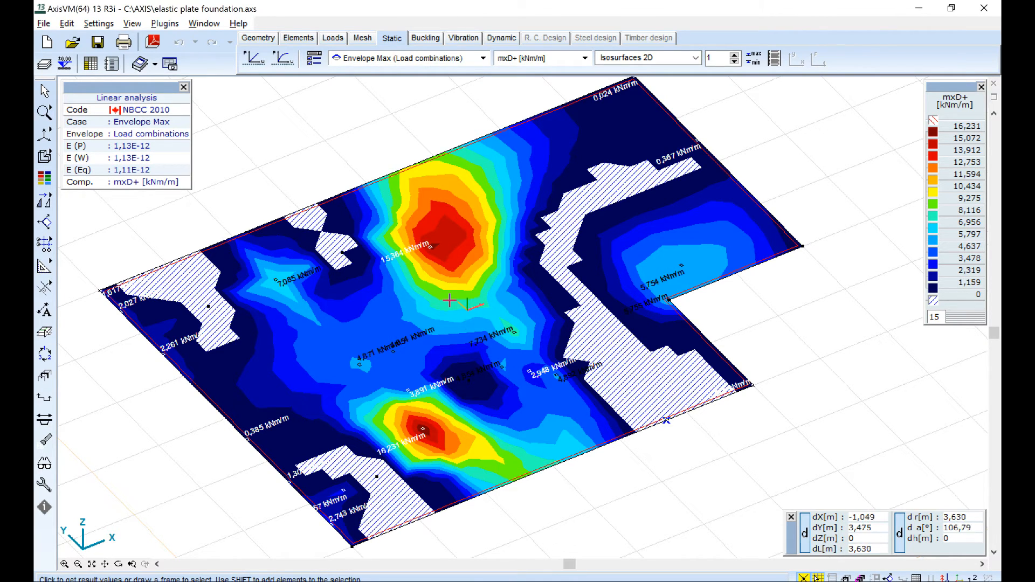
pyautogui.keyDown('alt'); pyautogui.moveTo(476, 211); pyautogui.dragTo(375, 238, button='middle'); pyautogui.keyUp('alt')
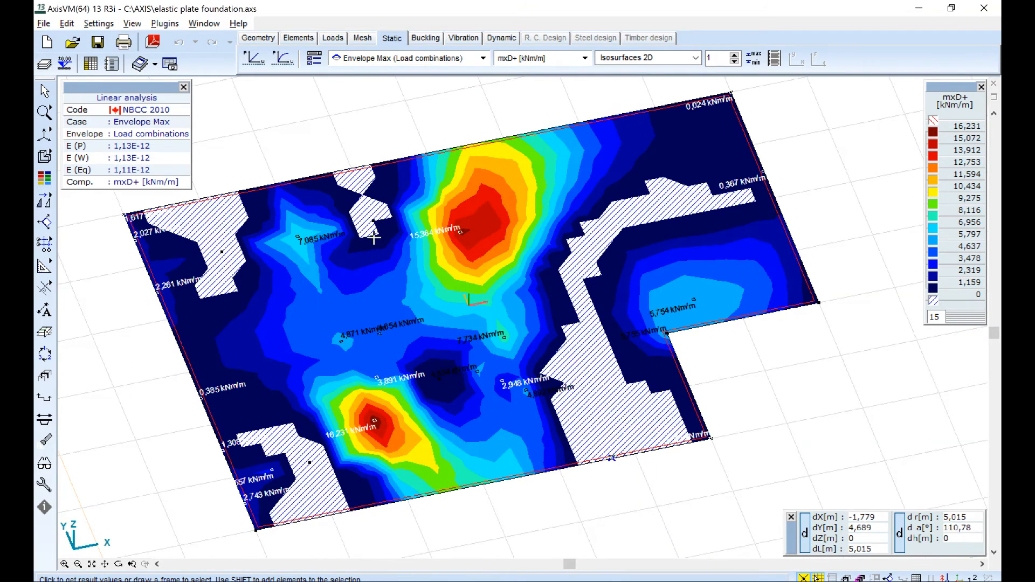
# Switch the result component to the mxD- design moments and inspect the plate.
pyautogui.click(526, 59)
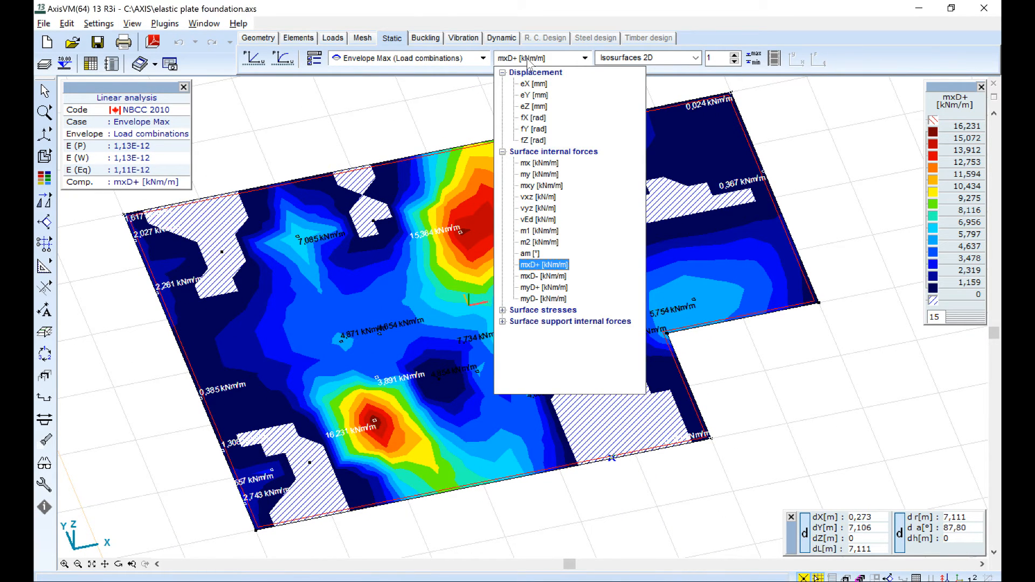
pyautogui.click(543, 276)
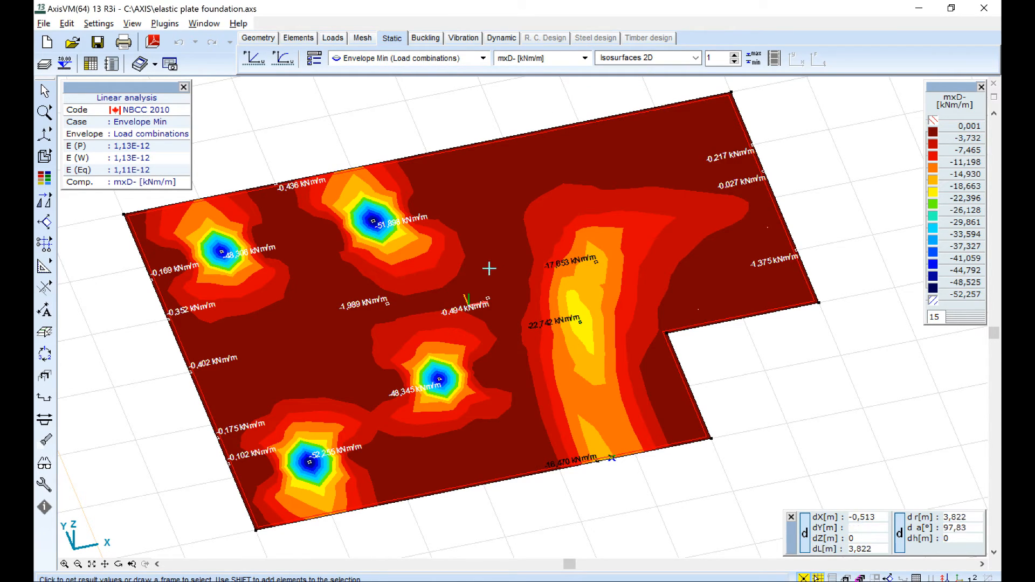
pyautogui.keyDown('alt'); pyautogui.moveTo(351, 329); pyautogui.dragTo(590, 231, button='middle'); pyautogui.keyUp('alt')
# Switch the result component to the myD+ design moments and inspect the plate.
pyautogui.click(516, 60)
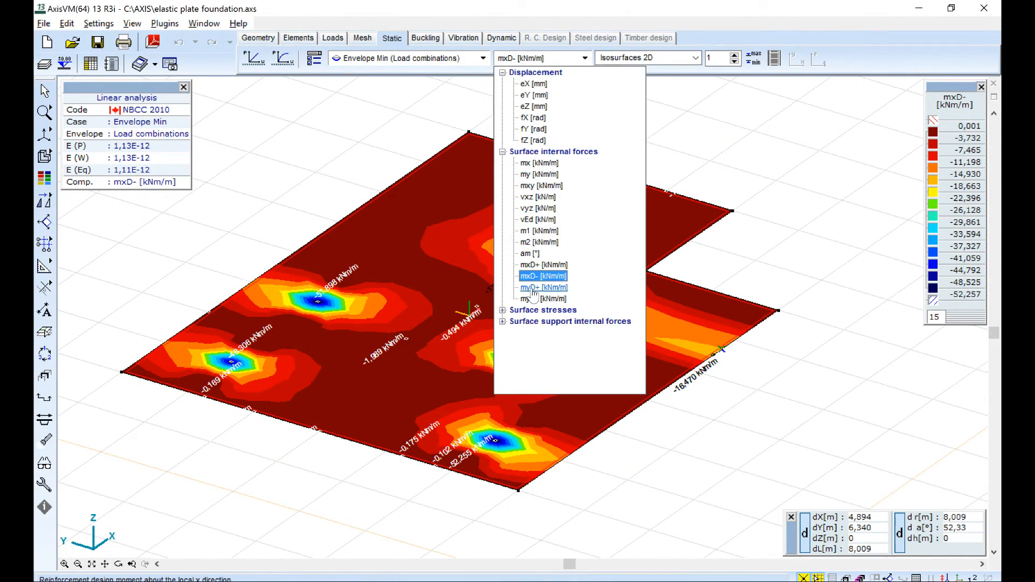
pyautogui.click(542, 288)
pyautogui.keyDown('alt'); pyautogui.moveTo(558, 195); pyautogui.dragTo(503, 219, button='middle'); pyautogui.keyUp('alt')
# Show the myD- design moments and inspect their concentrations around the loaded nodes.
pyautogui.click(544, 59)
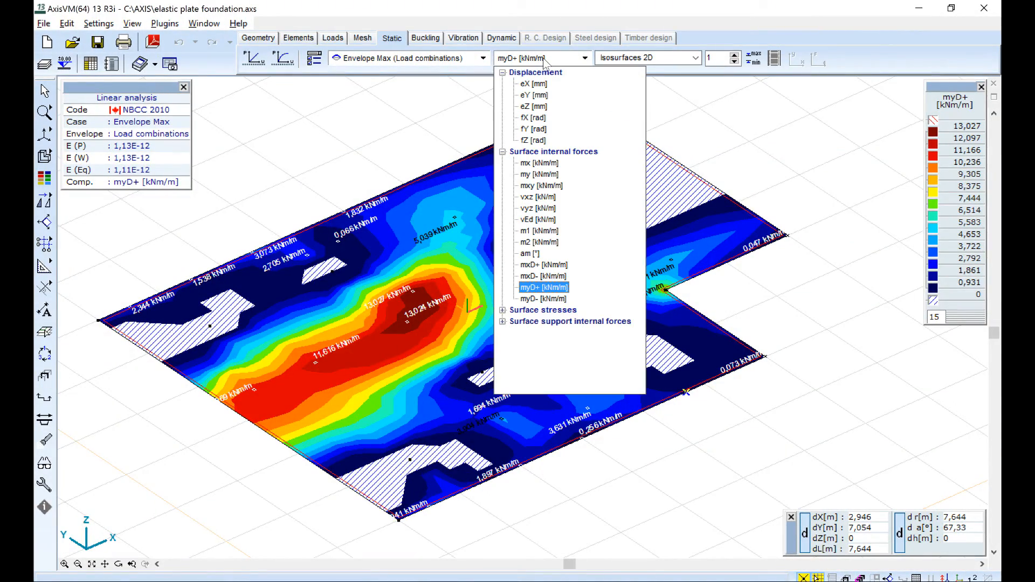
pyautogui.click(539, 300)
pyautogui.keyDown('alt'); pyautogui.moveTo(540, 300); pyautogui.dragTo(614, 256, button='middle'); pyautogui.keyUp('alt')
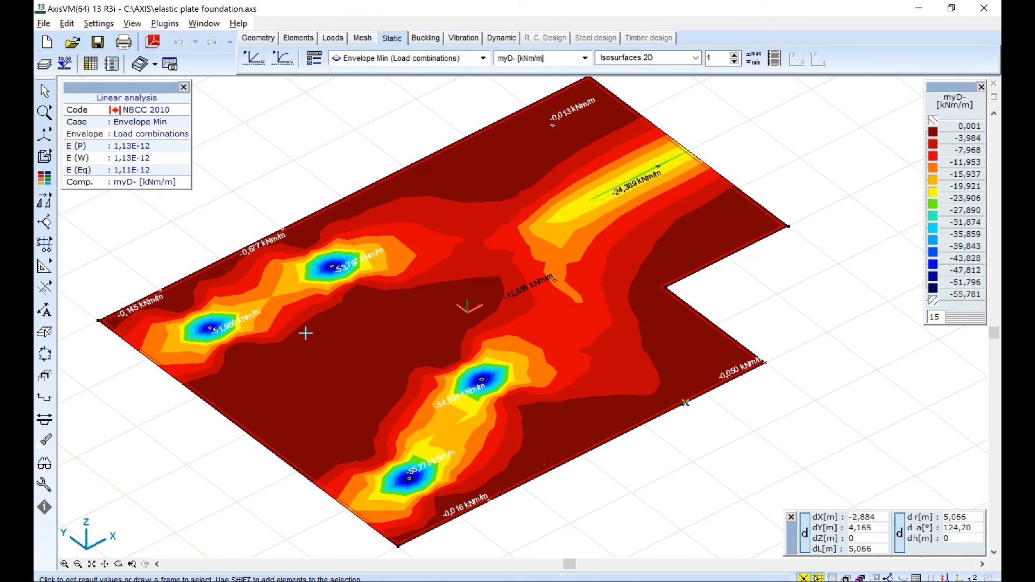
pyautogui.keyDown('alt'); pyautogui.moveTo(306, 333); pyautogui.dragTo(435, 270, button='middle'); pyautogui.keyUp('alt')
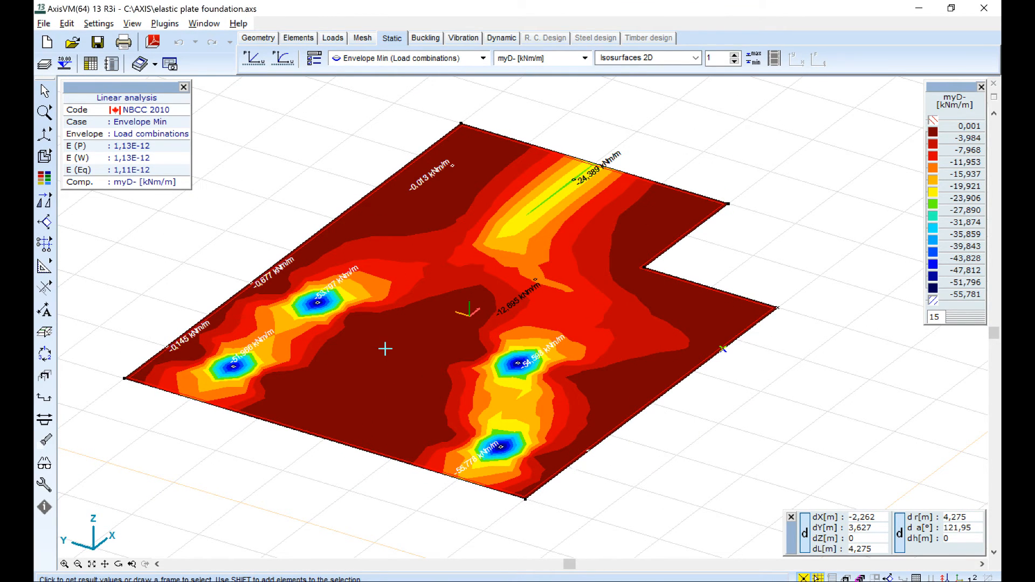
pyautogui.moveTo(385, 348)
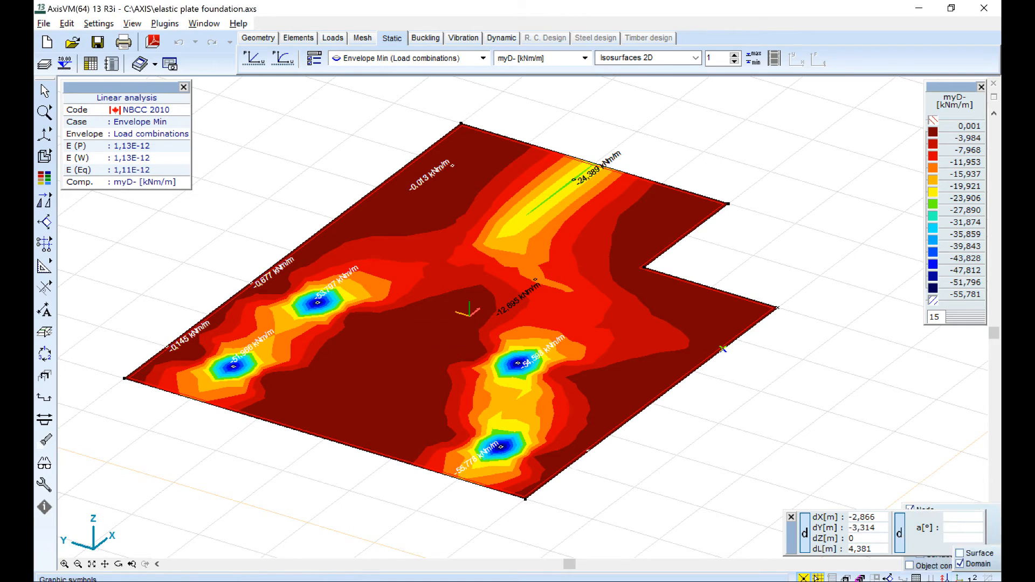
# Turn on the finite element mesh display over the myD- plot and read the moment values near a loaded node.
pyautogui.click(917, 577)
pyautogui.scroll(2, 348, 359)
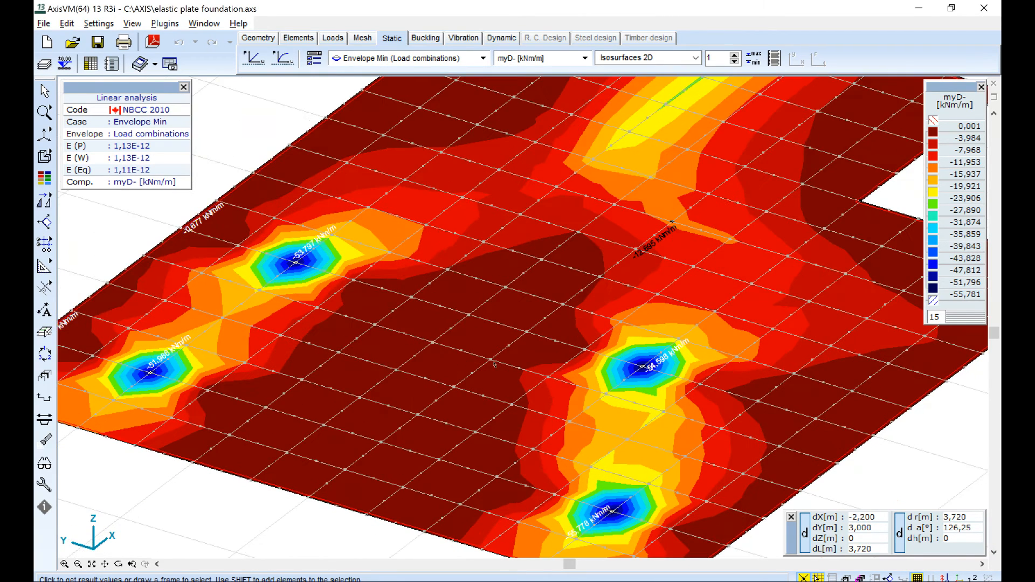
pyautogui.moveTo(494, 364)
pyautogui.scroll(2, 343, 232)
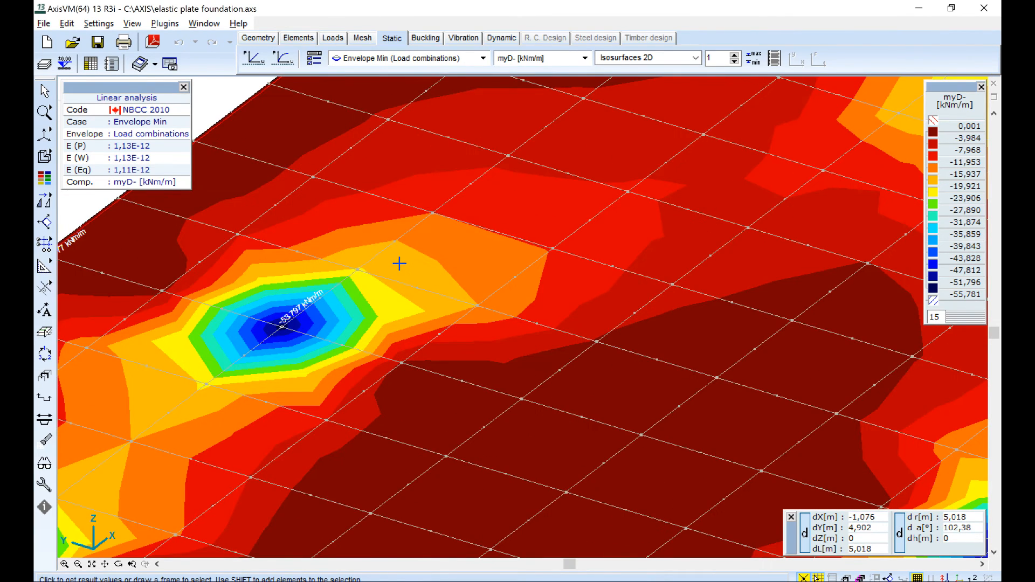
pyautogui.moveTo(399, 263)
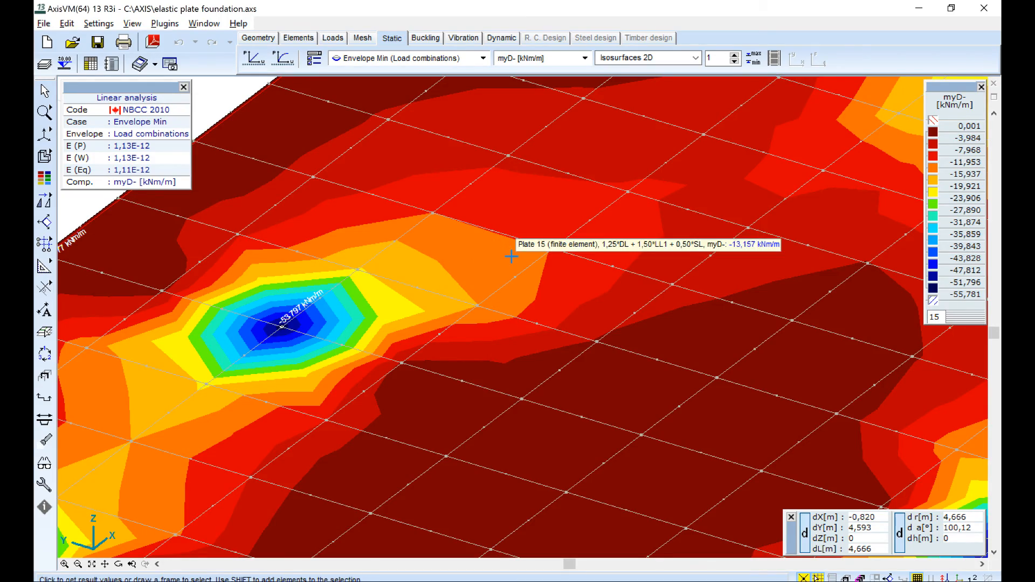
# Display the surface support internal force Rz beneath the whole plate.
pyautogui.scroll(-3, 488, 248)
pyautogui.scroll(-2, 535, 240)
pyautogui.keyDown('alt'); pyautogui.moveTo(590, 266); pyautogui.dragTo(539, 272, button='middle'); pyautogui.keyUp('alt')
pyautogui.moveTo(610, 235); pyautogui.dragTo(488, 294, button='middle')
pyautogui.click(527, 59)
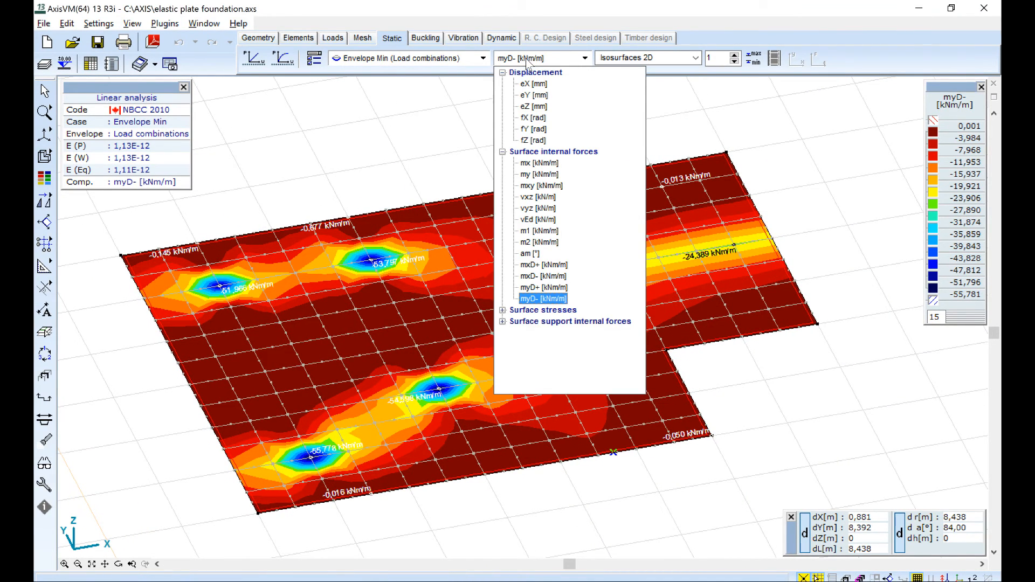
pyautogui.click(554, 320)
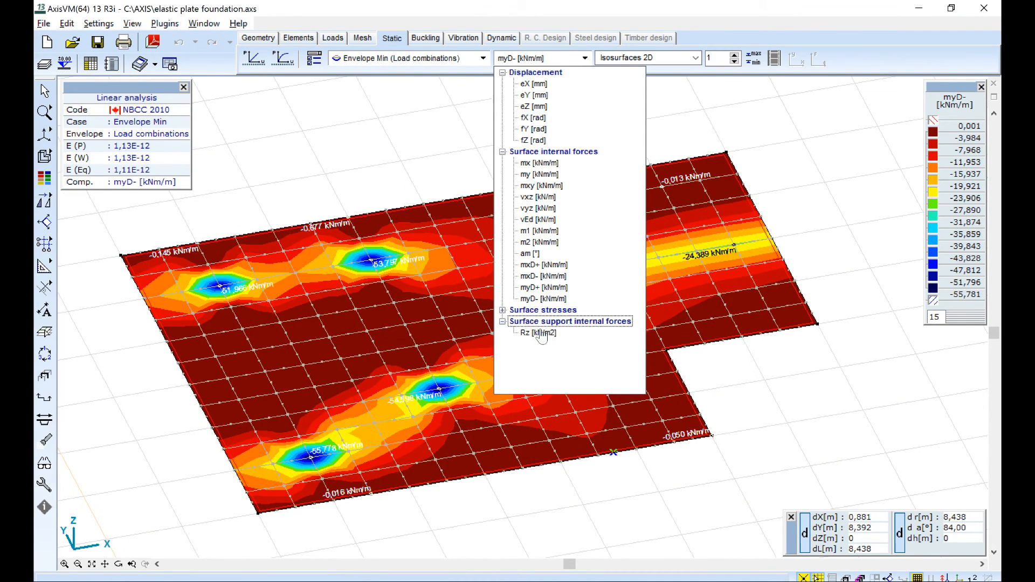
pyautogui.click(539, 333)
# Show the Rz support forces as 3D isosurfaces and examine their distribution from several angles.
pyautogui.click(651, 58)
pyautogui.click(641, 114)
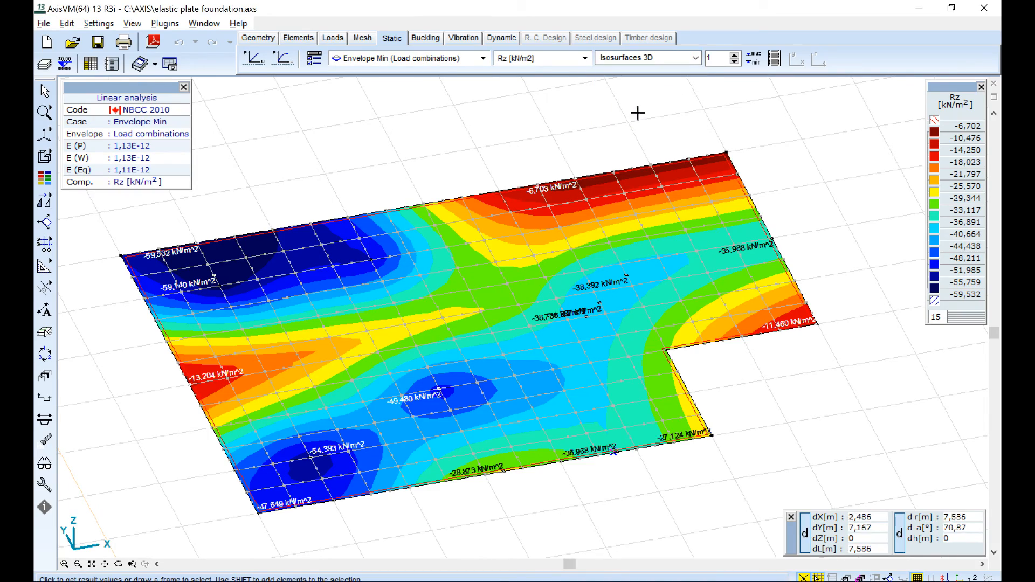
pyautogui.moveTo(259, 403); pyautogui.dragTo(513, 313, button='middle')
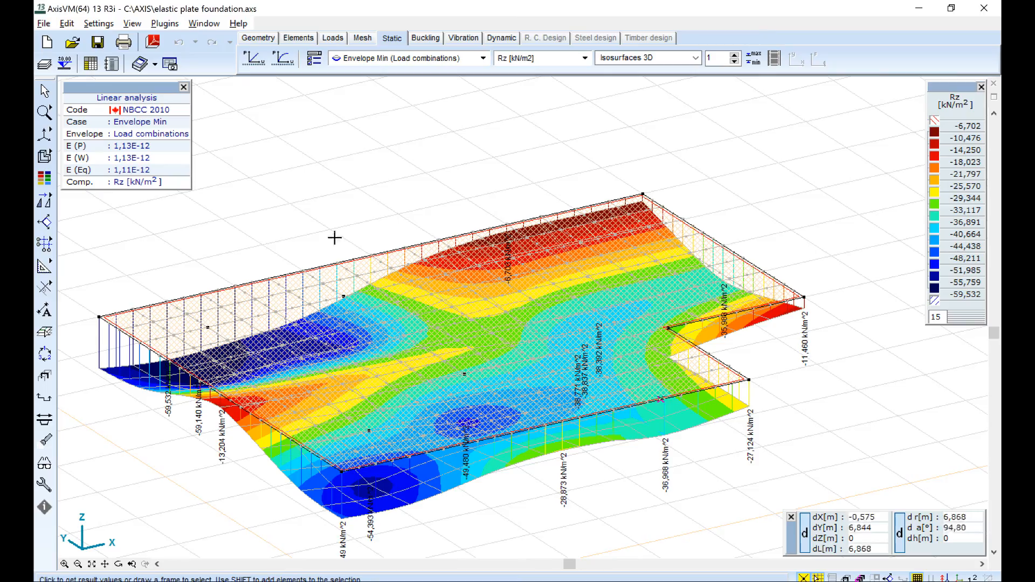
pyautogui.keyDown('alt'); pyautogui.moveTo(257, 365); pyautogui.dragTo(207, 425, button='middle'); pyautogui.keyUp('alt')
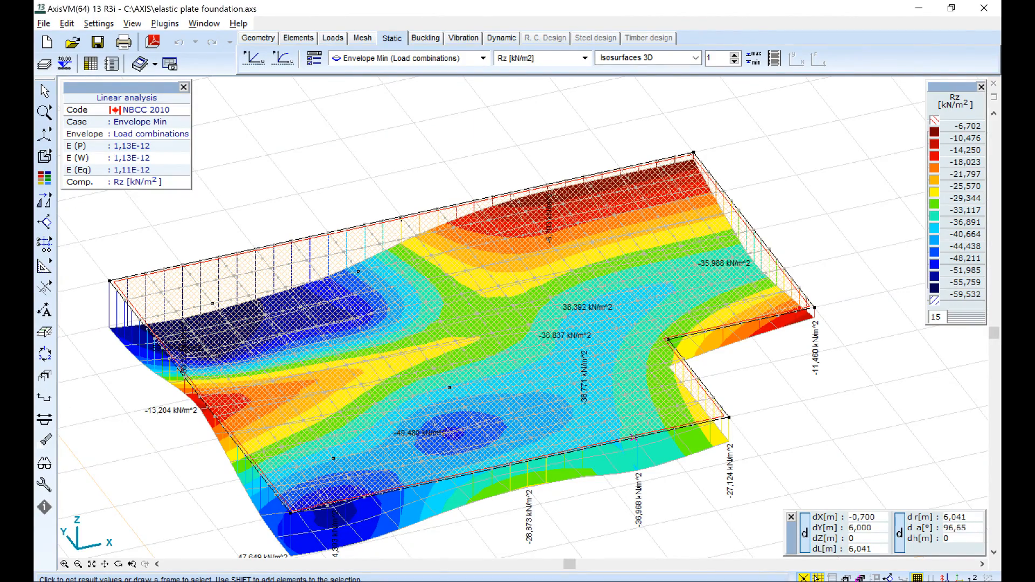
pyautogui.scroll(-3, 413, 179)
pyautogui.keyDown('alt'); pyautogui.moveTo(283, 255); pyautogui.dragTo(250, 338, button='middle'); pyautogui.keyUp('alt')
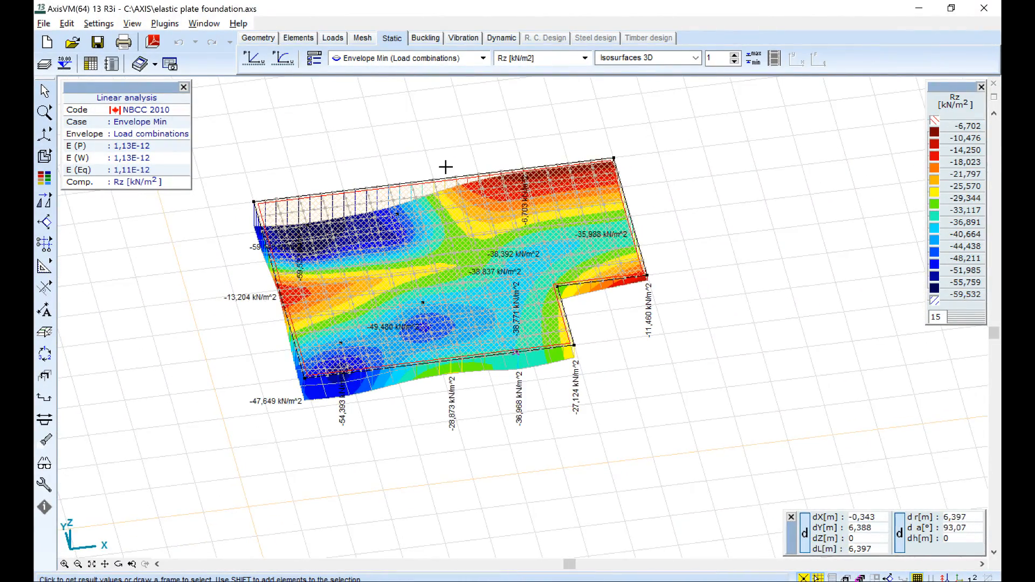
pyautogui.moveTo(446, 155); pyautogui.dragTo(466, 239, button='middle')
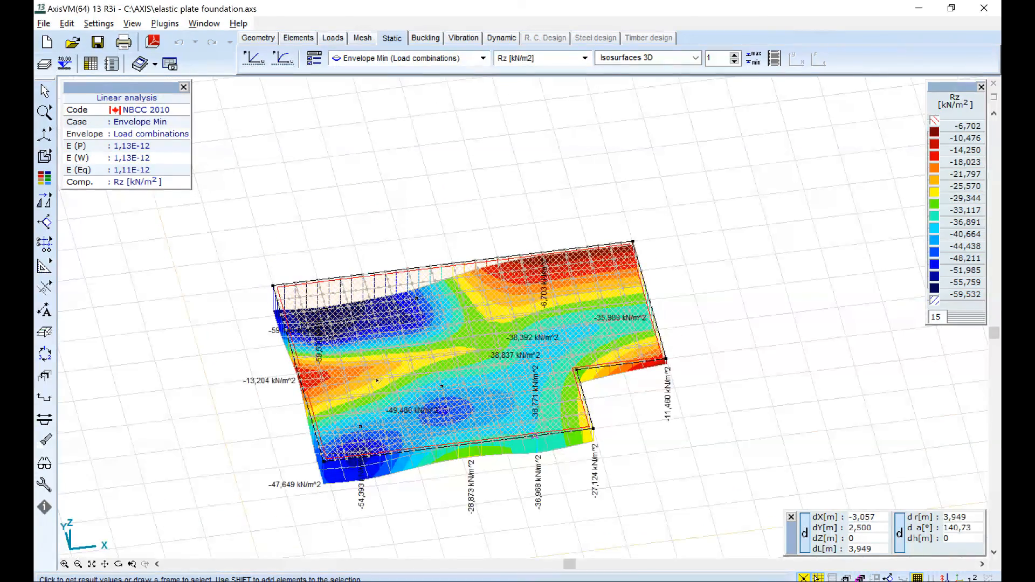
pyautogui.scroll(1, 387, 380)
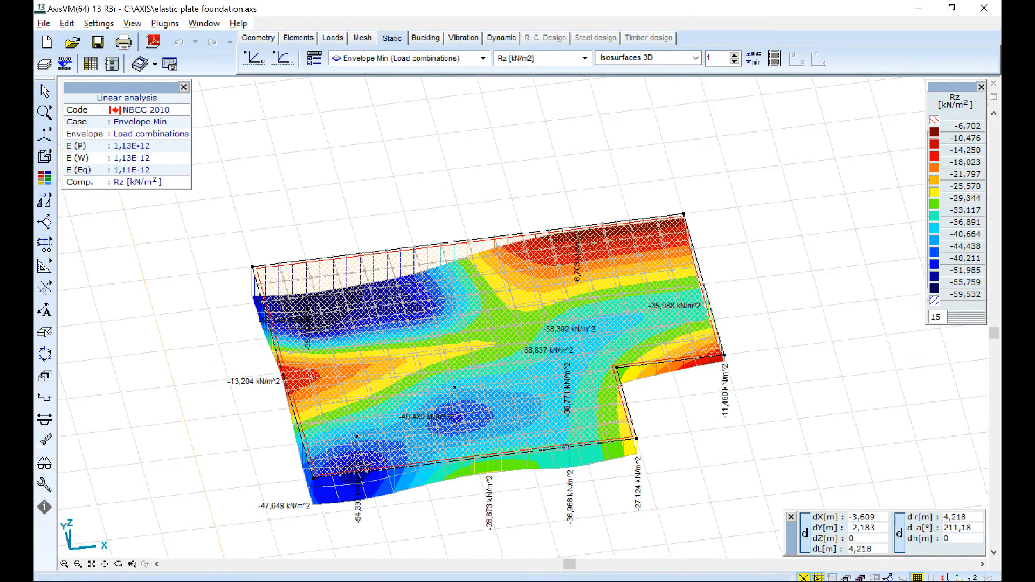